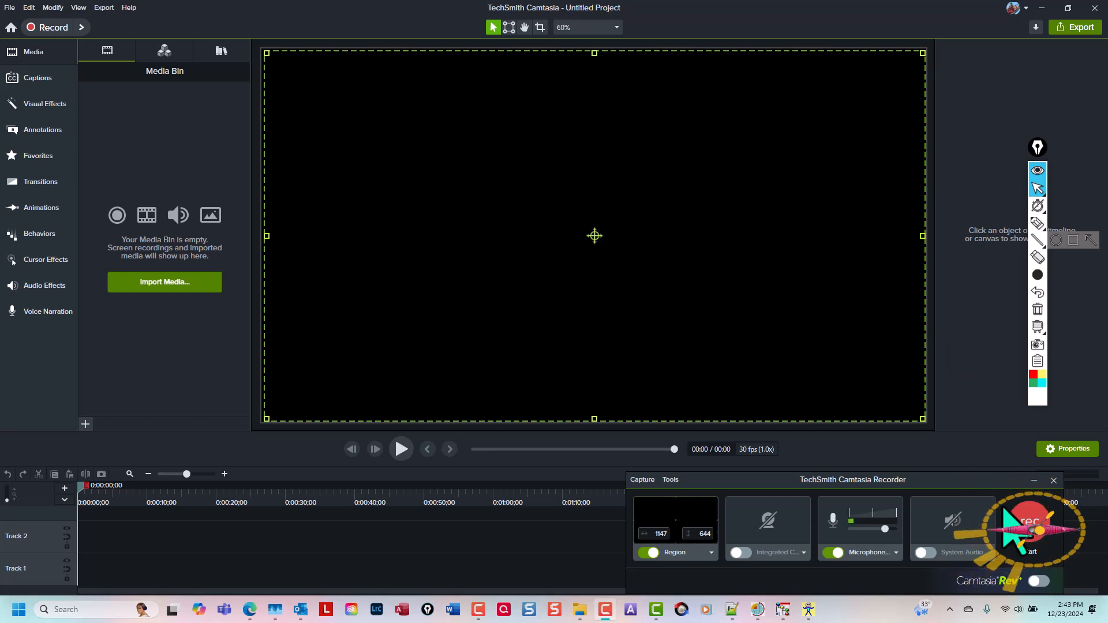
Step: Start recording the canvas region and activate the Pen tool for on-screen drawing
left_click(1039, 530)
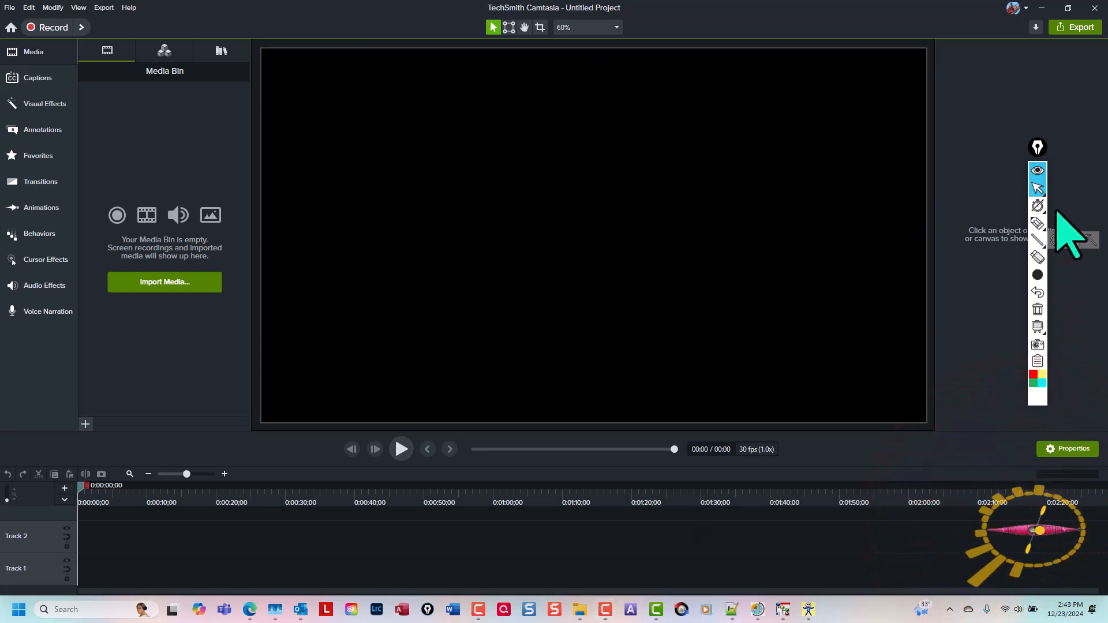
mouse_move(1037, 222)
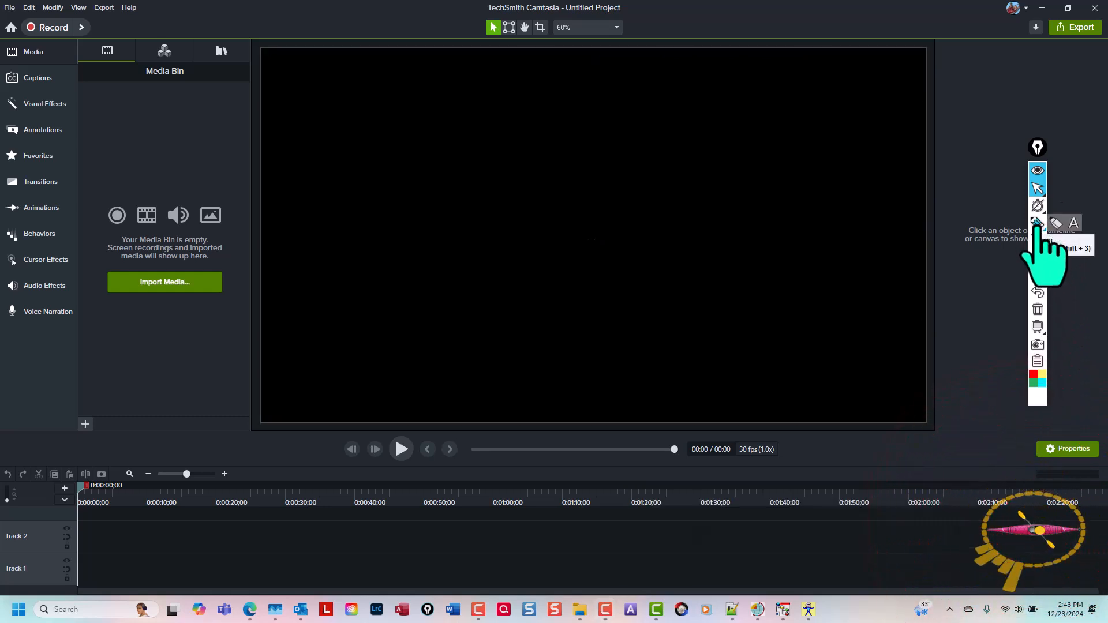
left_click(1037, 224)
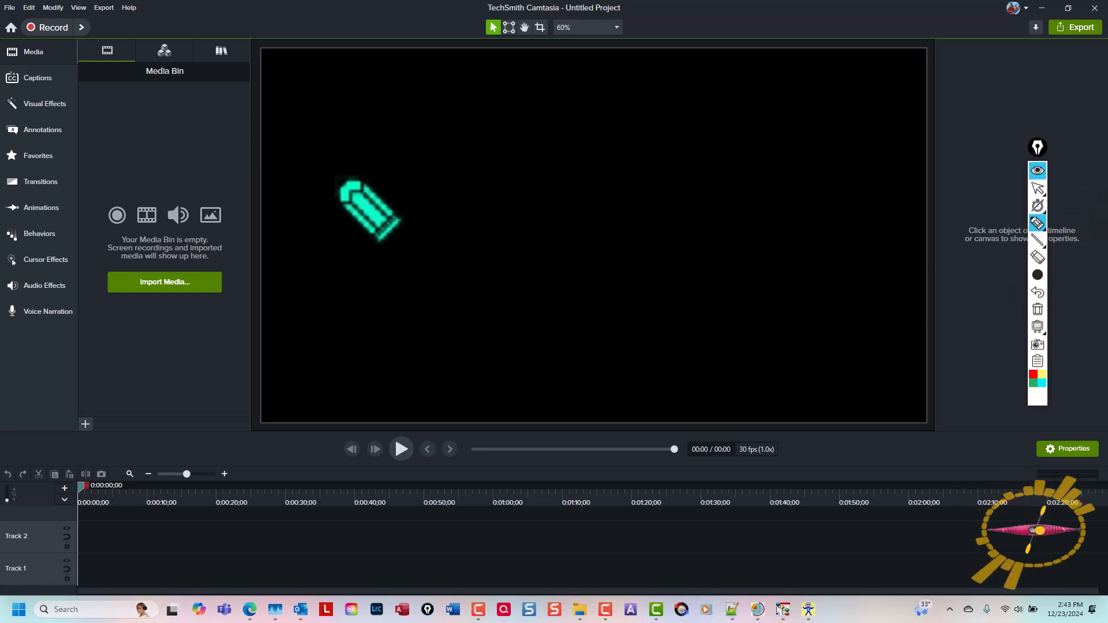
Step: Handwrite the word "Kayakman" letter by letter in white across the black canvas
left_click_drag(336, 173, 301, 314)
left_click_drag(312, 253, 374, 214)
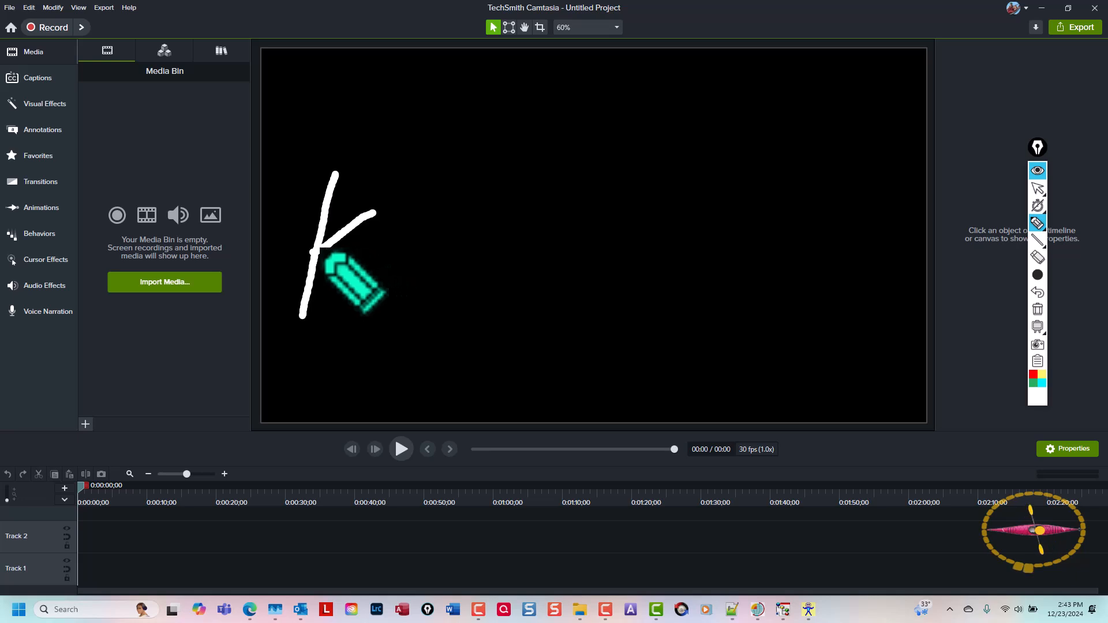
mouse_move(318, 249)
left_mouse_down()
mouse_move(354, 311)
mouse_move(378, 313)
mouse_move(405, 248)
mouse_move(429, 307)
mouse_move(396, 287)
mouse_move(420, 283)
left_mouse_up()
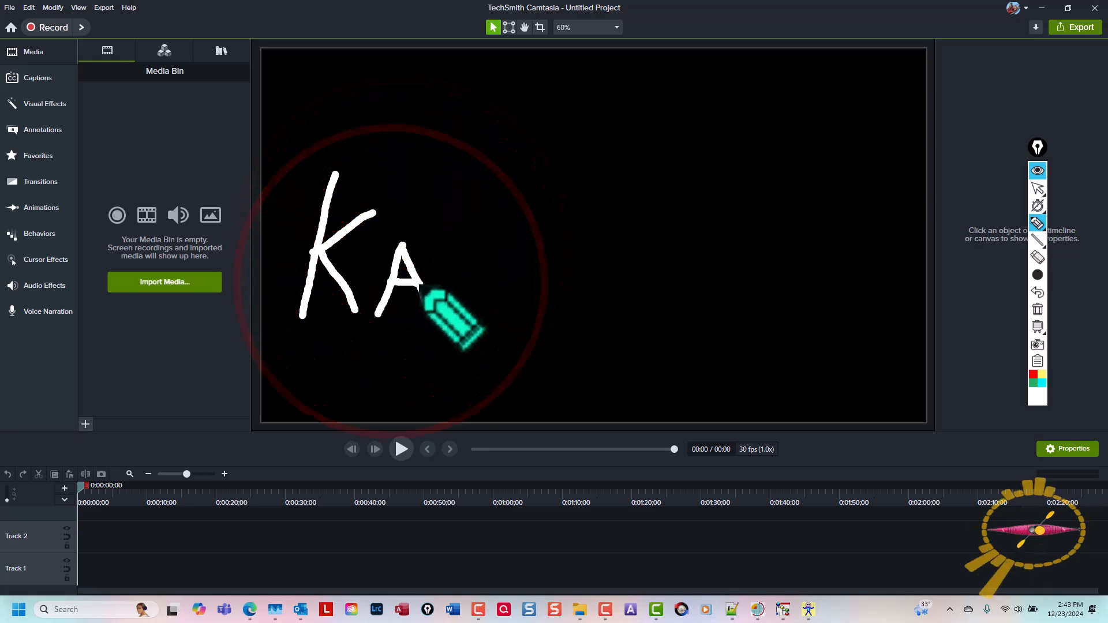
left_click_drag(434, 243, 470, 307)
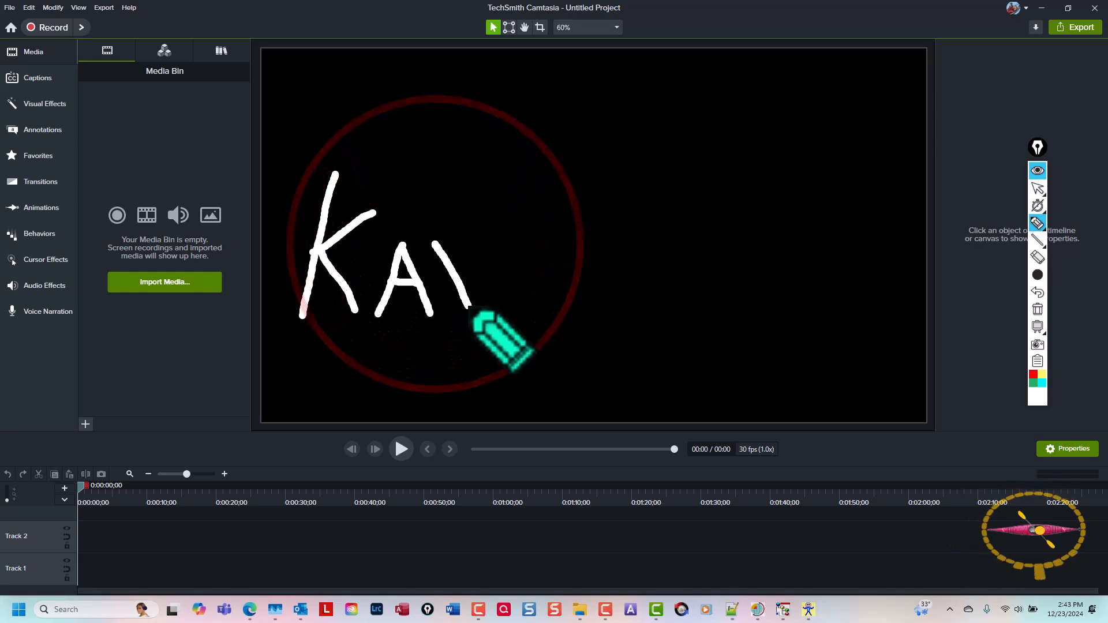
mouse_move(493, 235)
left_mouse_down()
mouse_move(480, 309)
mouse_move(452, 366)
left_mouse_up()
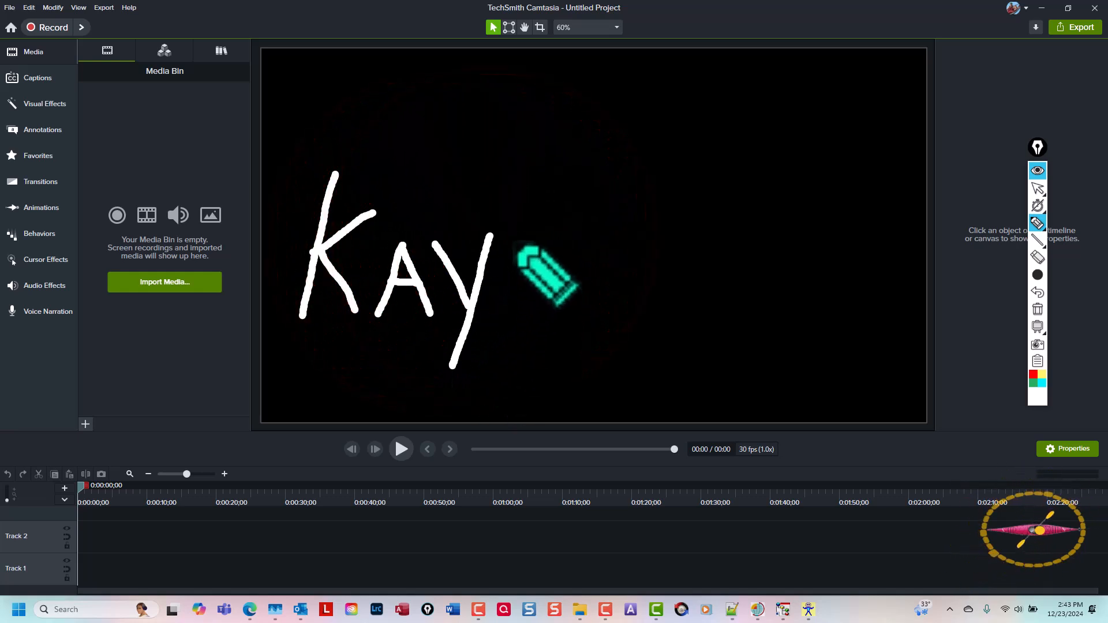
left_click_drag(513, 238, 493, 307)
mouse_move(507, 233)
left_mouse_down()
mouse_move(550, 310)
mouse_move(502, 273)
mouse_move(526, 287)
mouse_move(502, 284)
mouse_move(534, 280)
left_mouse_up()
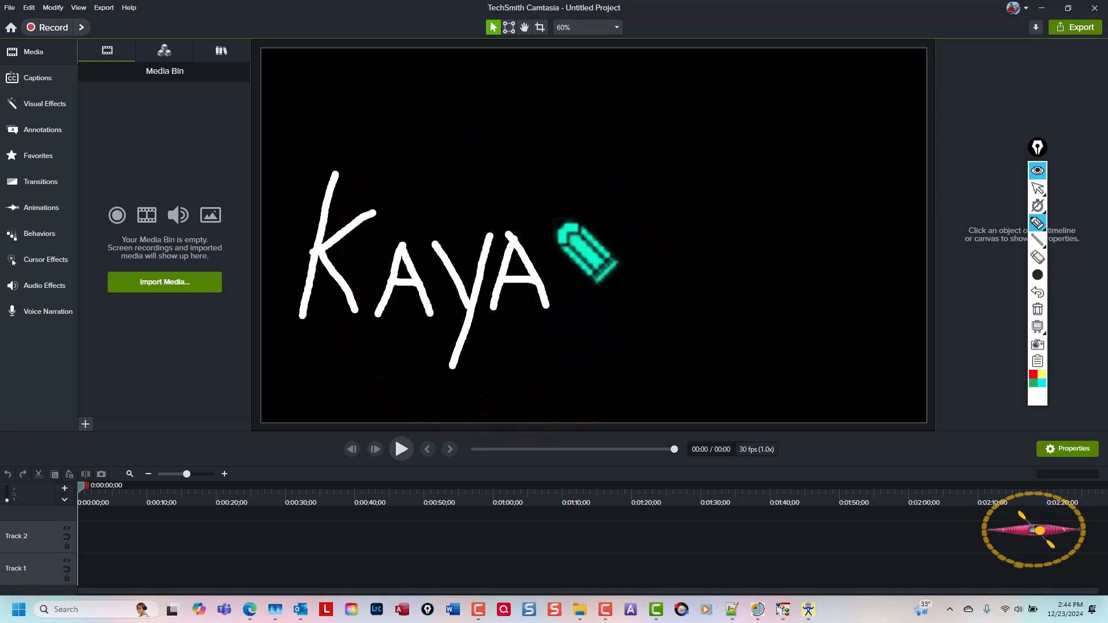
left_click_drag(597, 168, 561, 304)
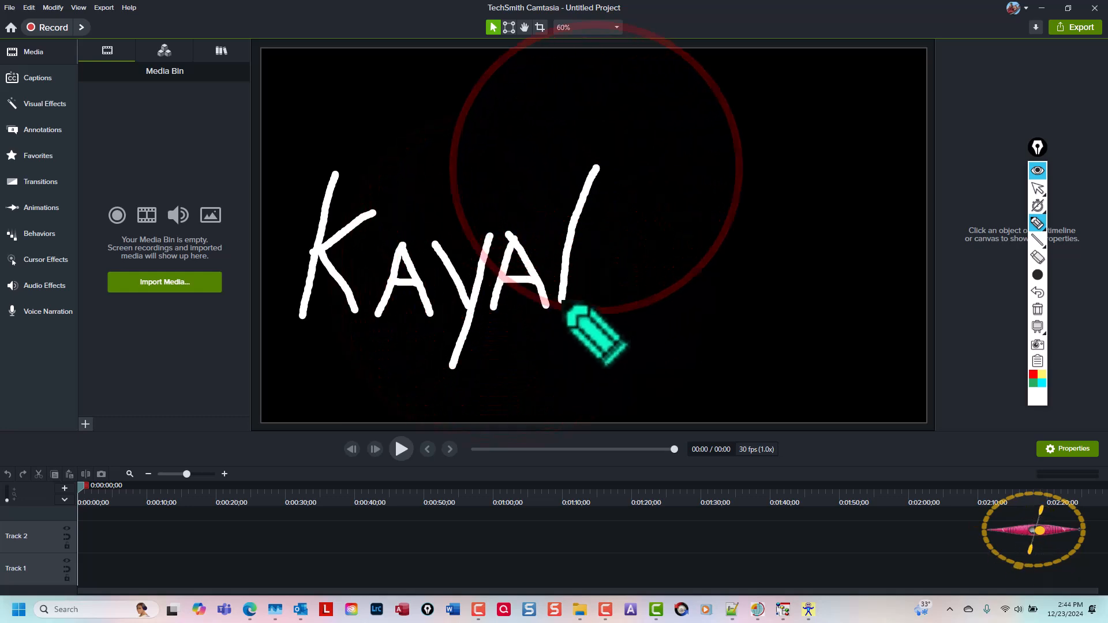
mouse_move(573, 252)
left_mouse_down()
mouse_move(618, 229)
mouse_move(586, 253)
mouse_move(602, 314)
mouse_move(638, 245)
mouse_move(689, 288)
left_mouse_up()
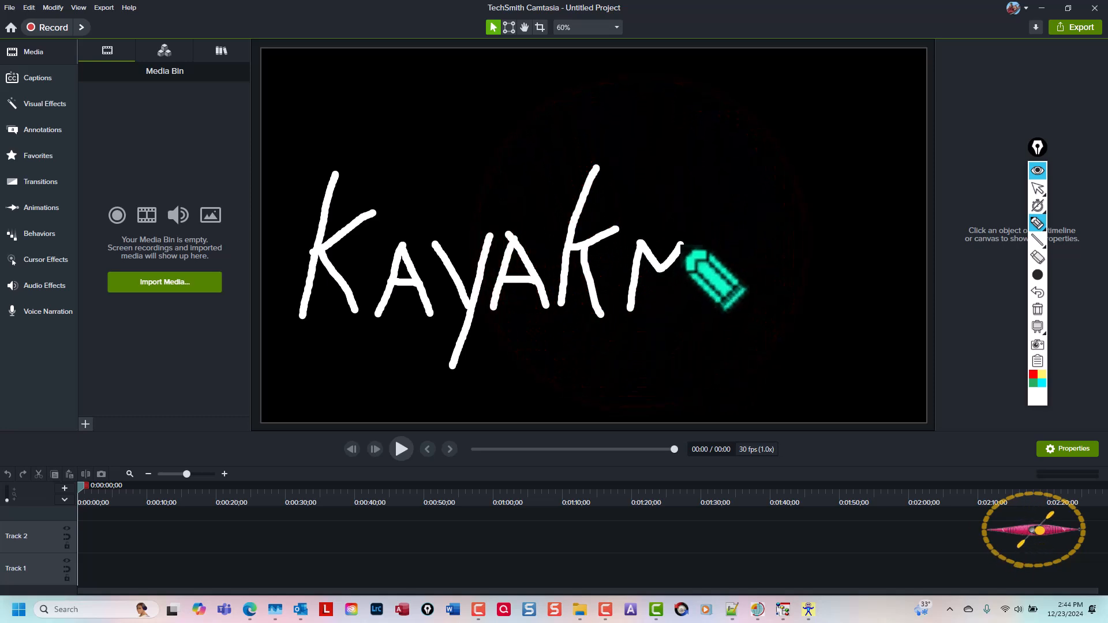
left_click_drag(732, 241, 710, 313)
mouse_move(730, 240)
left_mouse_down()
mouse_move(756, 307)
mouse_move(719, 281)
mouse_move(742, 283)
left_mouse_up()
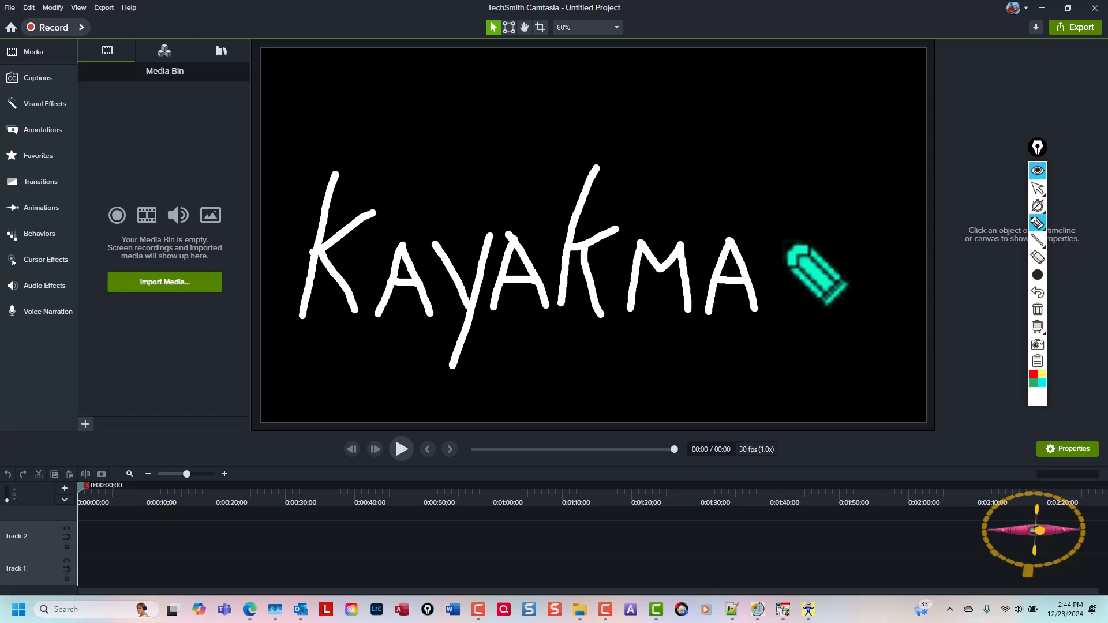
left_click_drag(784, 238, 767, 308)
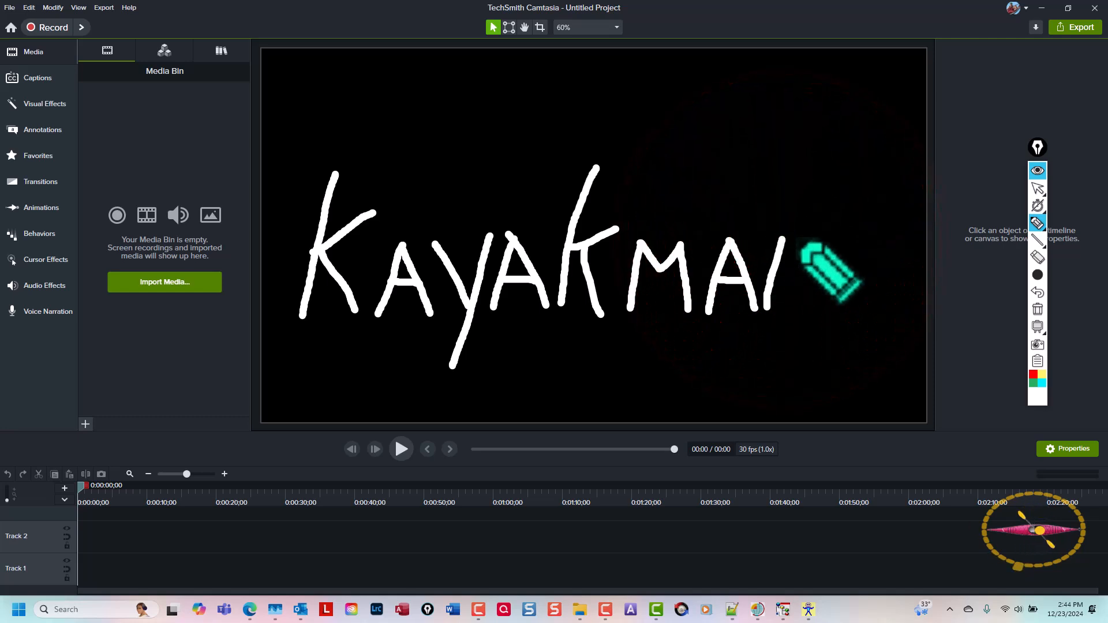
left_click_drag(784, 235, 807, 300)
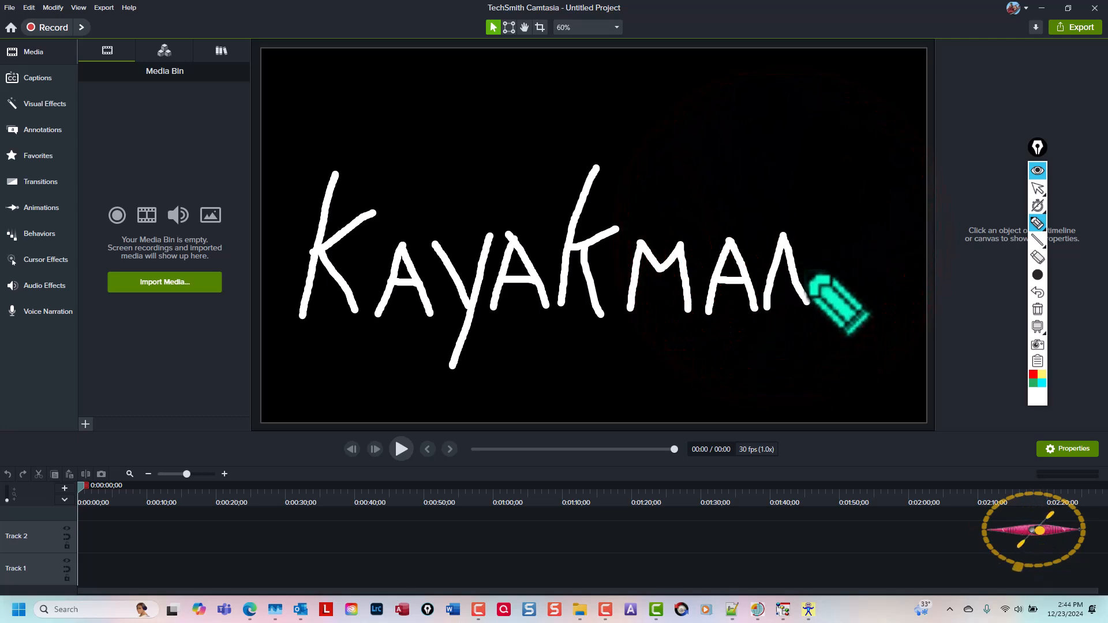
left_click_drag(822, 231, 810, 301)
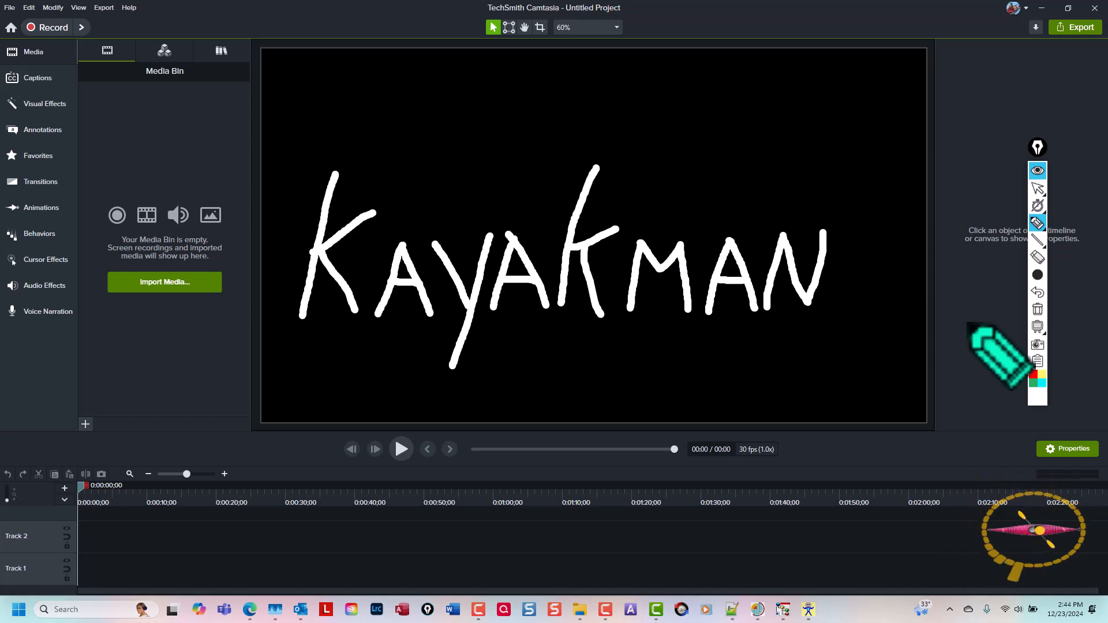
Step: Stop the recording and save it as a Camtasia Recording named kayakman in the WORKINGFOLDER NL folder
key("F10")
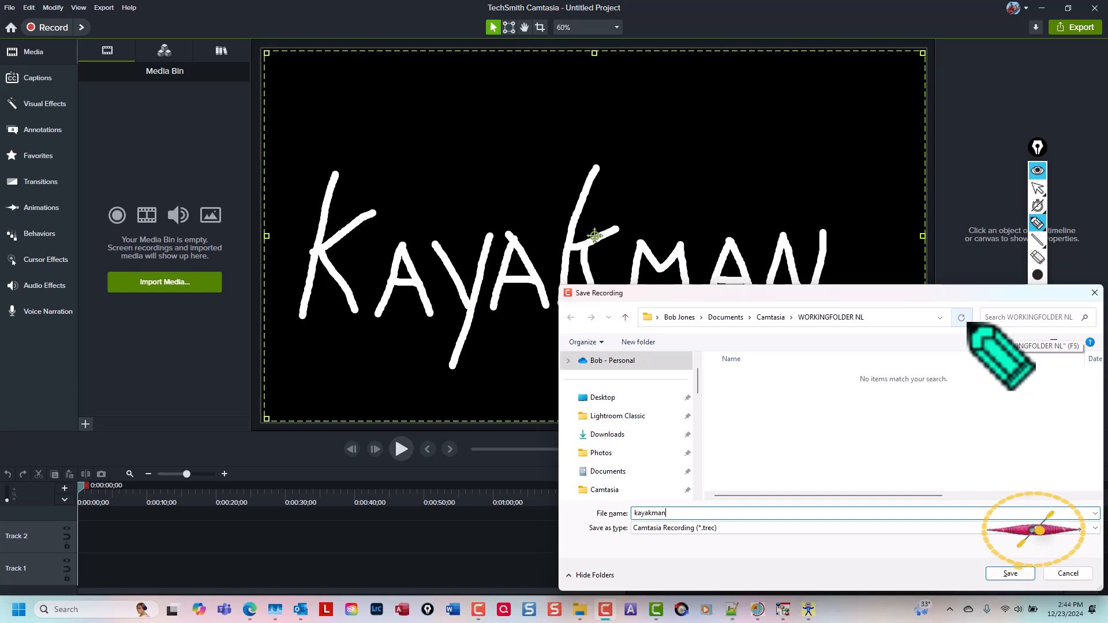
key("Return")
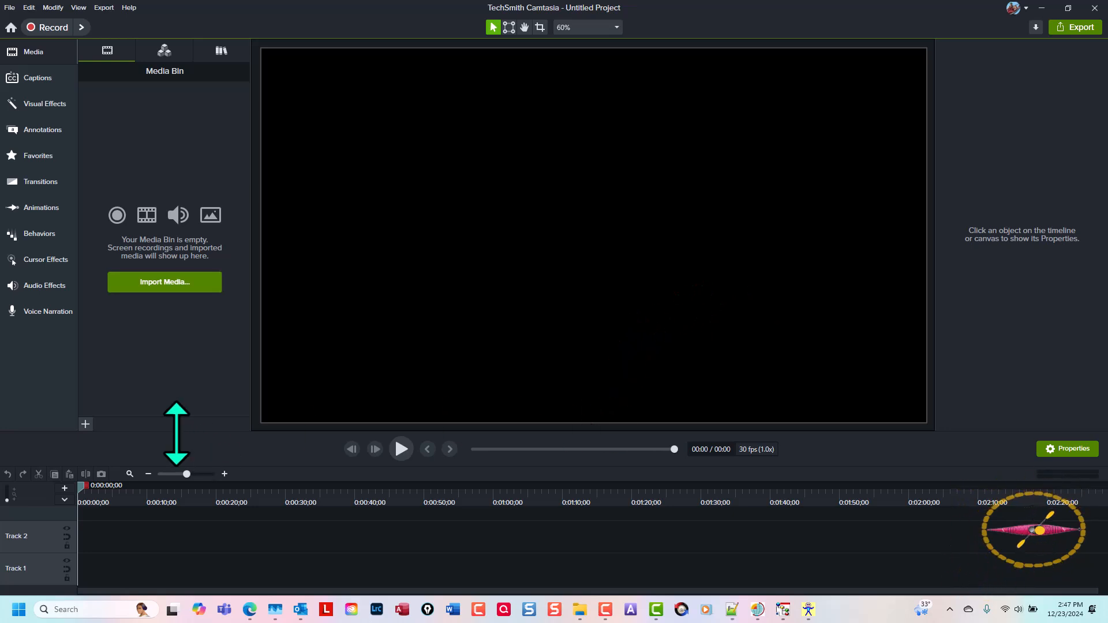
Step: Import kayakman.trec into the Media Bin and add it to Track 1 at the start of the timeline
left_click(184, 353)
key("ctrl+i")
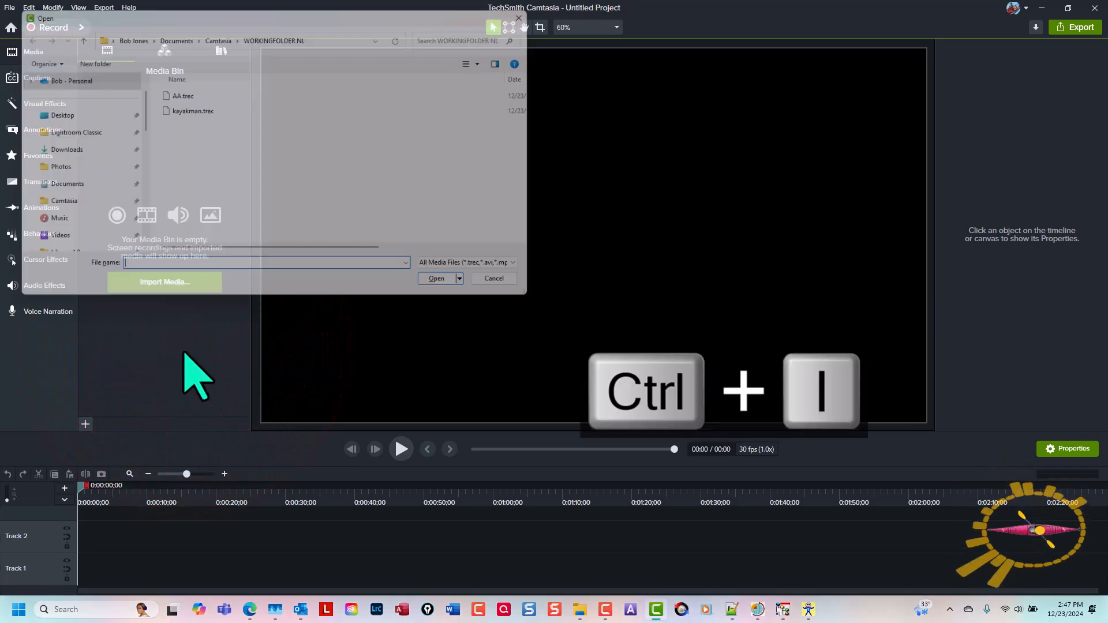
left_click(187, 109)
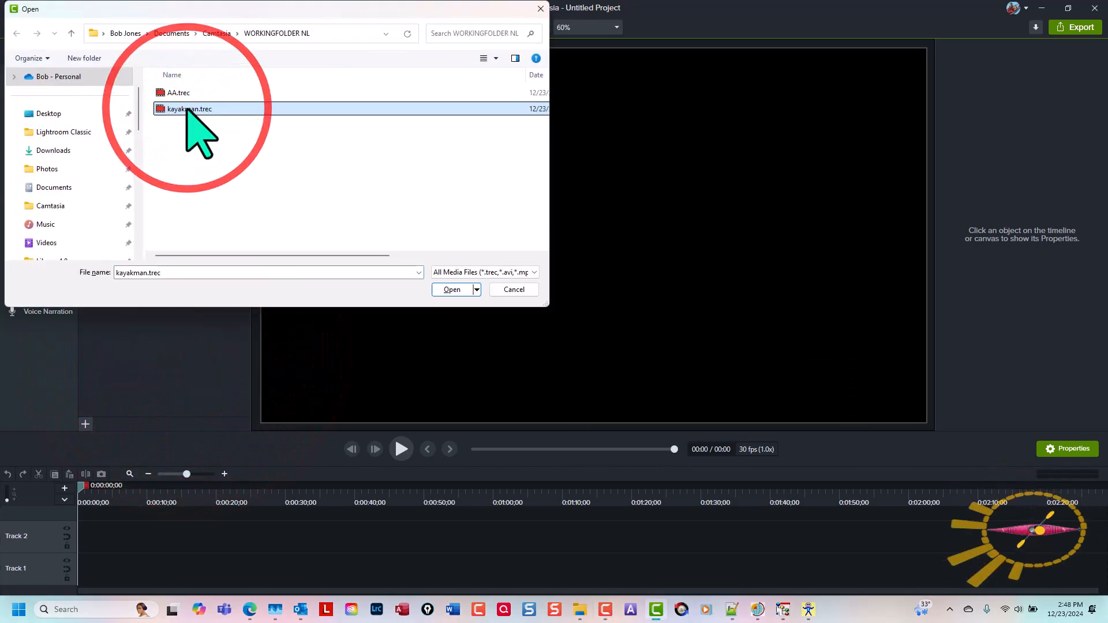
left_click(452, 289)
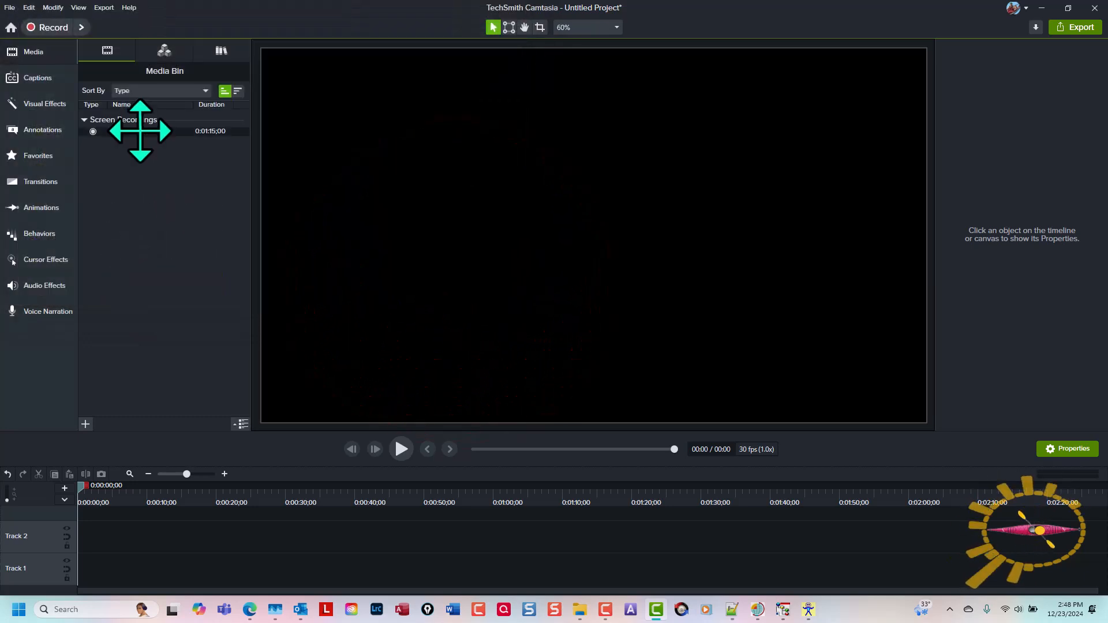
right_click(140, 132)
left_click(161, 141)
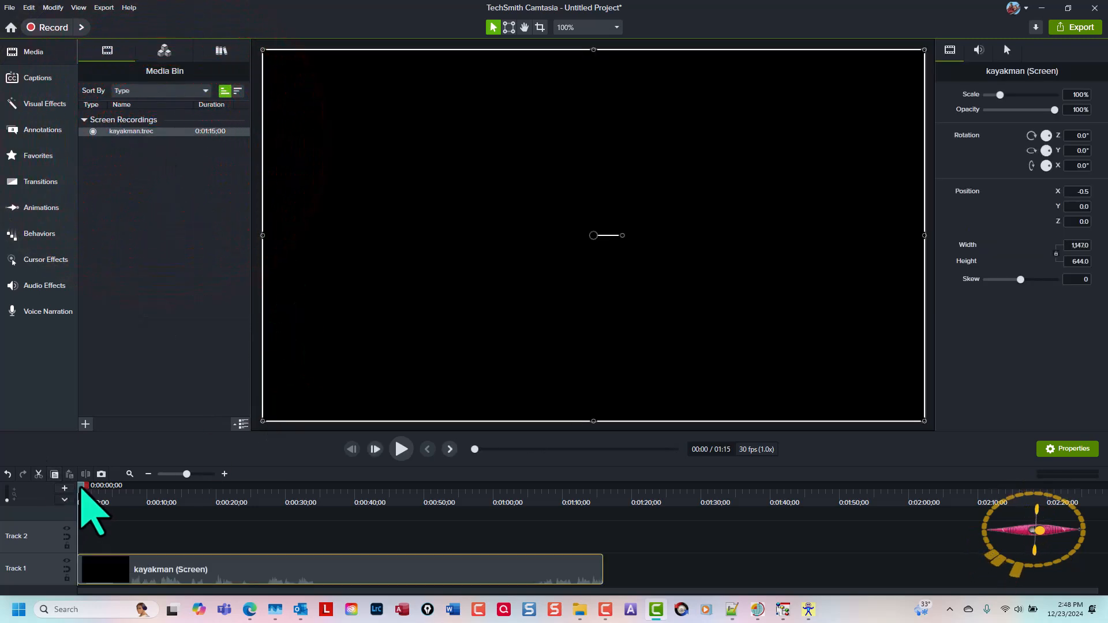
Step: Scrub through the handwriting to about 45 seconds and set the kayakman clip's audio gain to 0%
left_click_drag(83, 486, 393, 477)
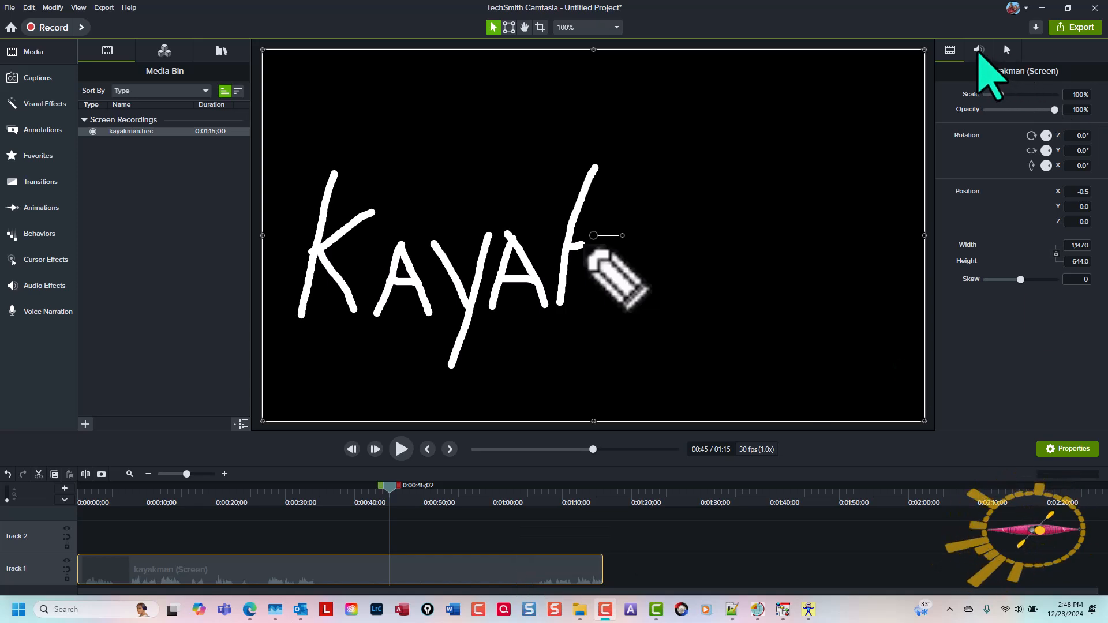
left_click(978, 50)
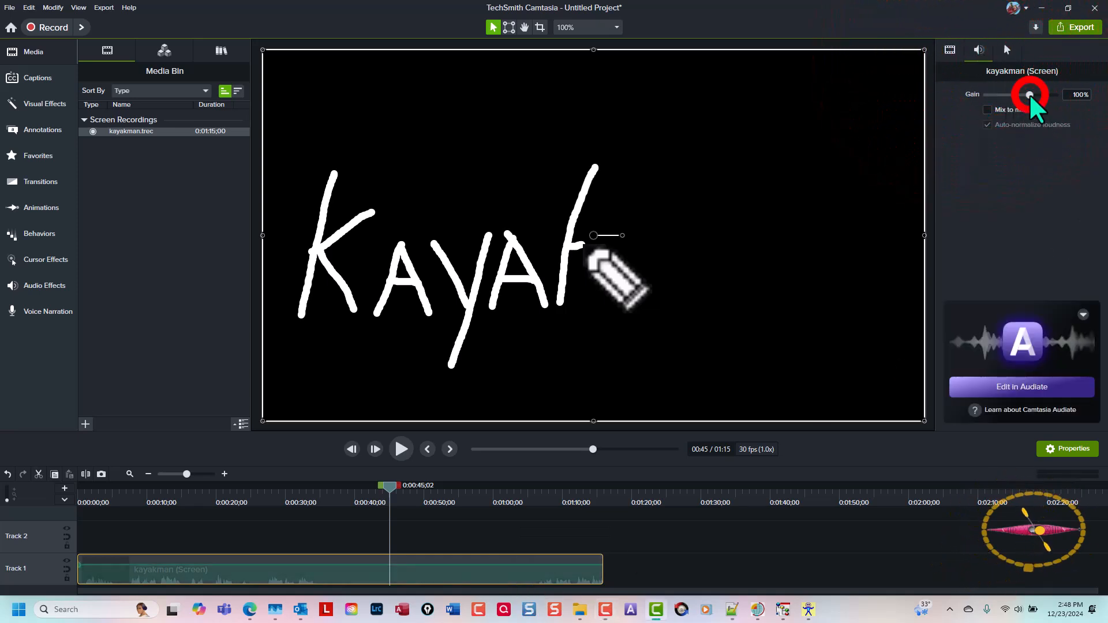
left_click_drag(1029, 94, 941, 95)
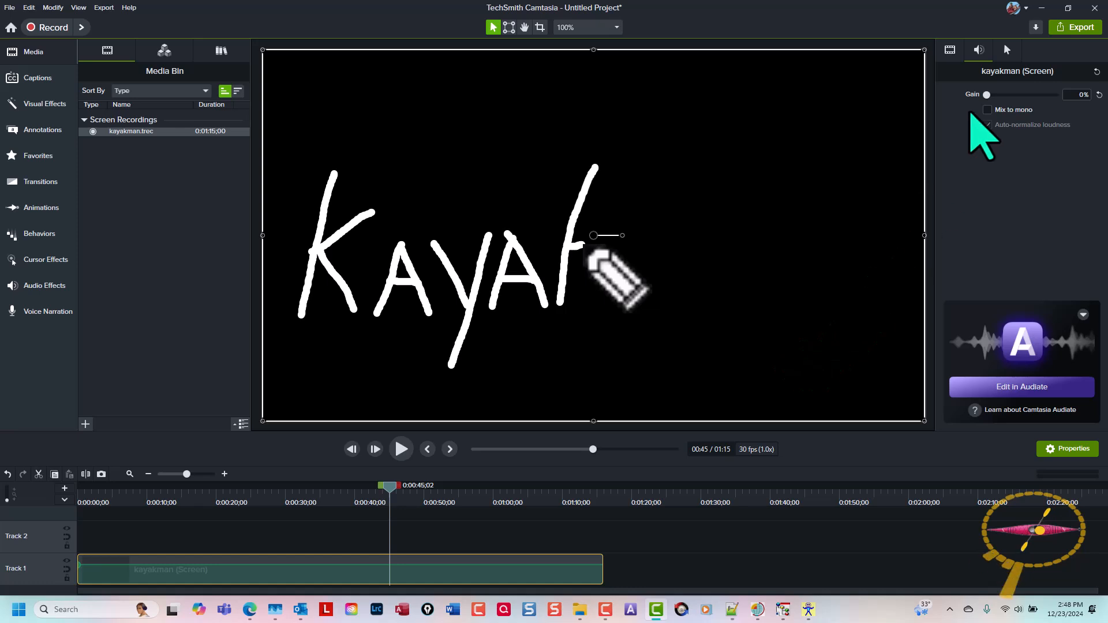
Step: Hide the recorded cursor in the kayakman clip by setting its cursor opacity to 0%
left_click(1007, 50)
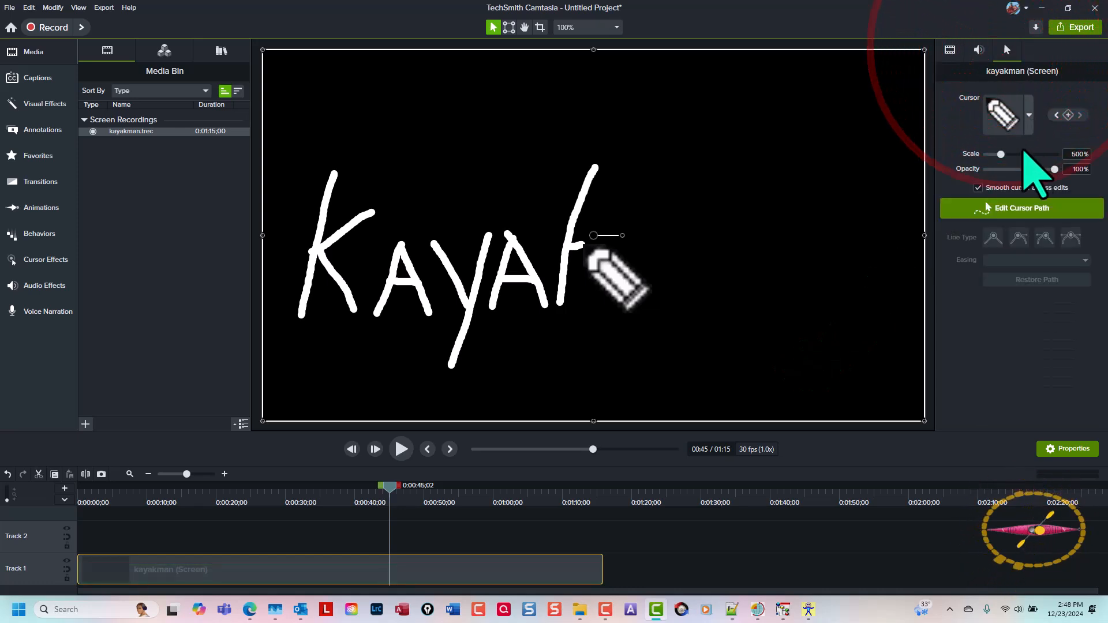
left_click(1055, 170)
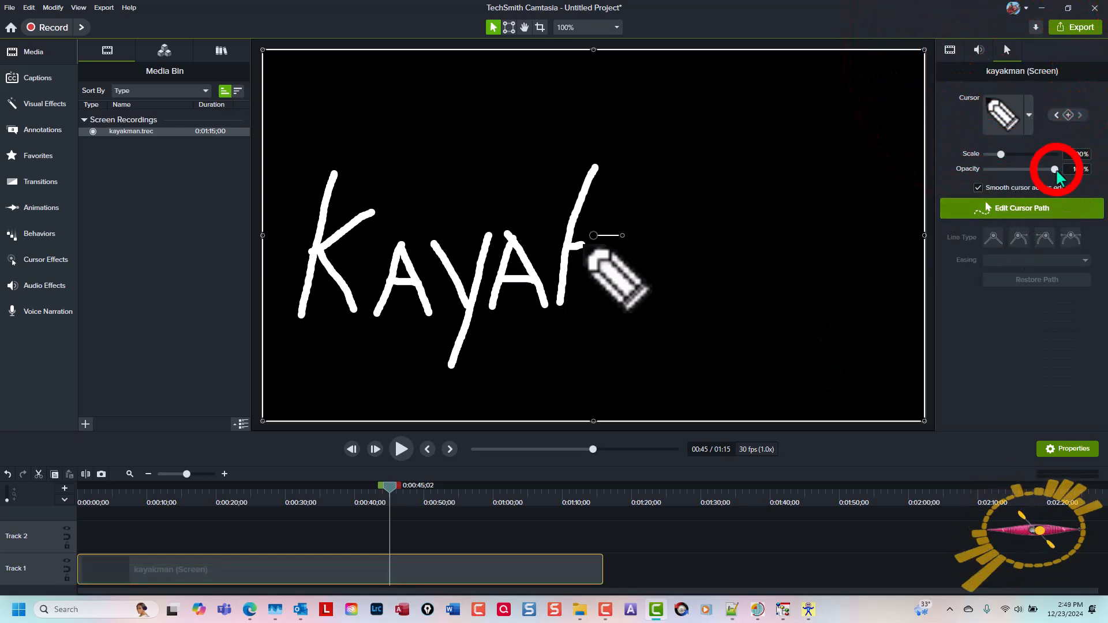
left_click_drag(1055, 170, 961, 182)
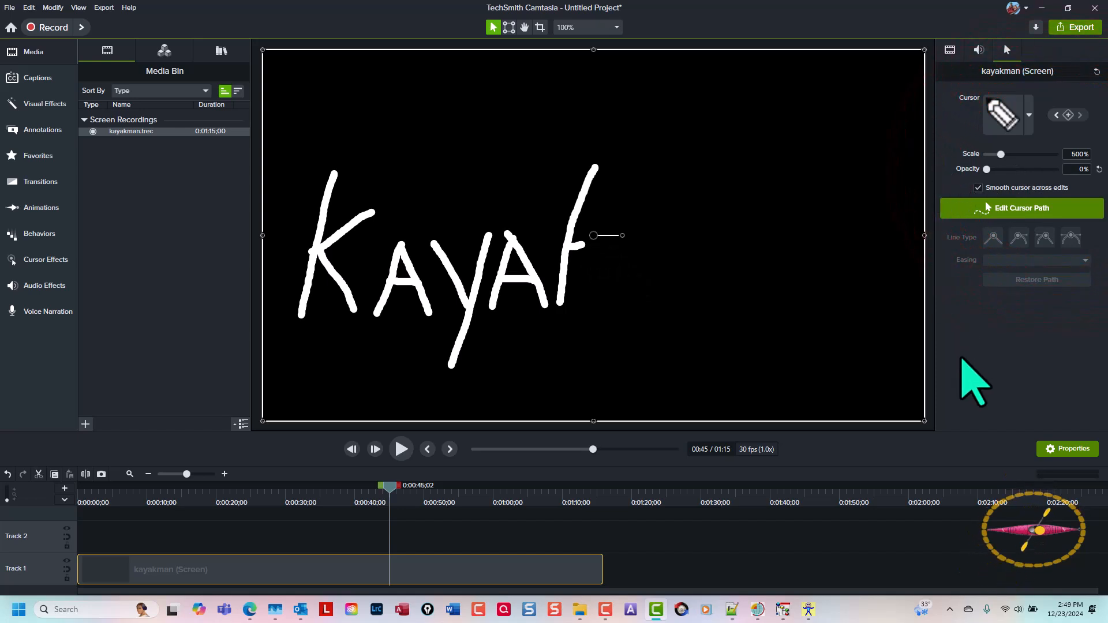
Step: Cut the empty opening of the kayakman clip, from the timeline start to about 0:00:07;27
mouse_move(394, 488)
left_mouse_down()
mouse_move(113, 502)
mouse_move(563, 534)
mouse_move(135, 530)
left_mouse_up()
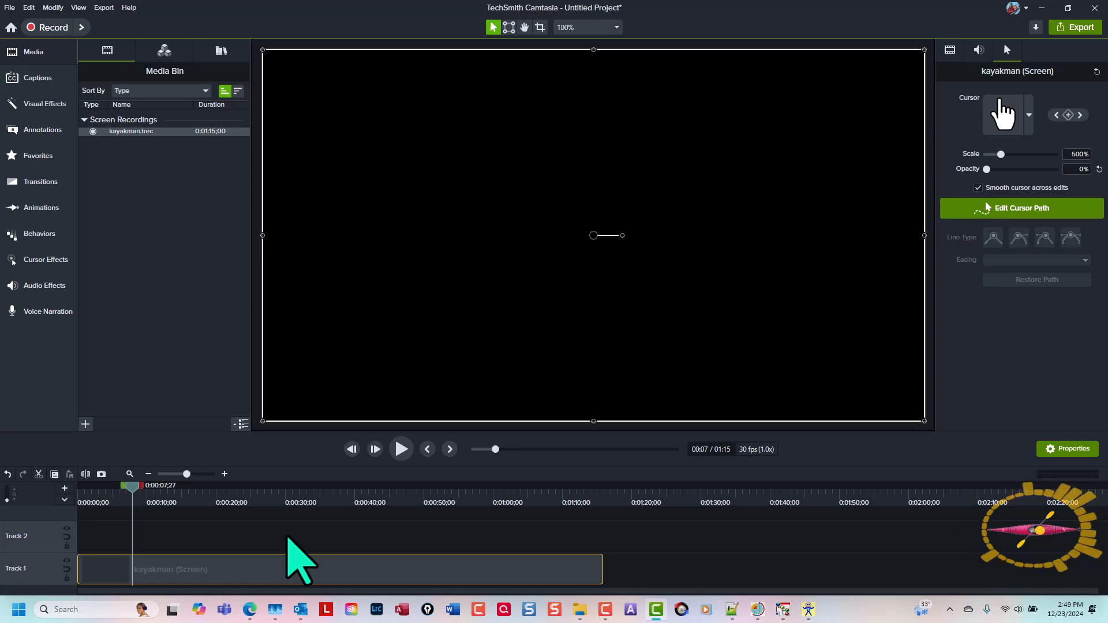
key("ctrl+shift+Home")
key("ctrl+x")
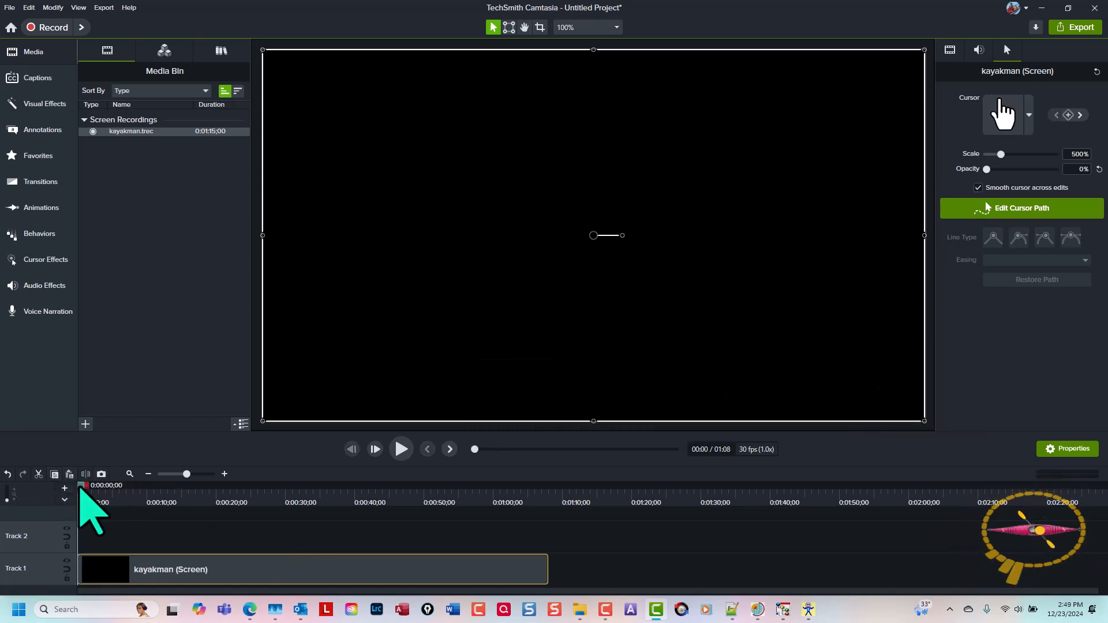
Step: Cut the end of the kayakman clip after the finished word, from about 0:01:01;22 onward
left_click_drag(82, 488, 496, 550)
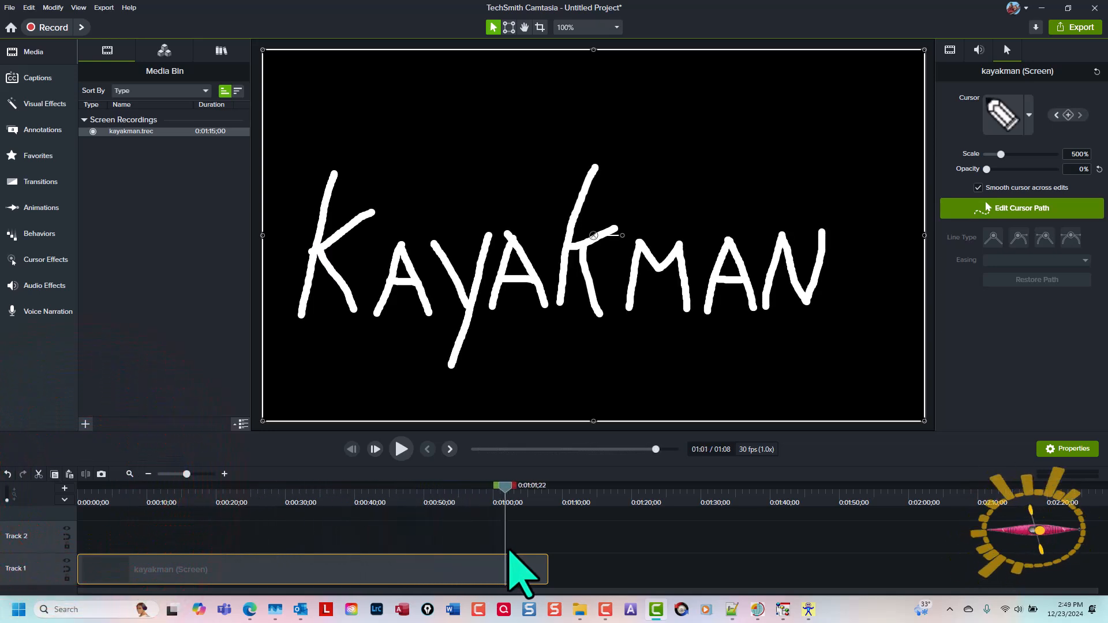
key("ctrl+shift+End")
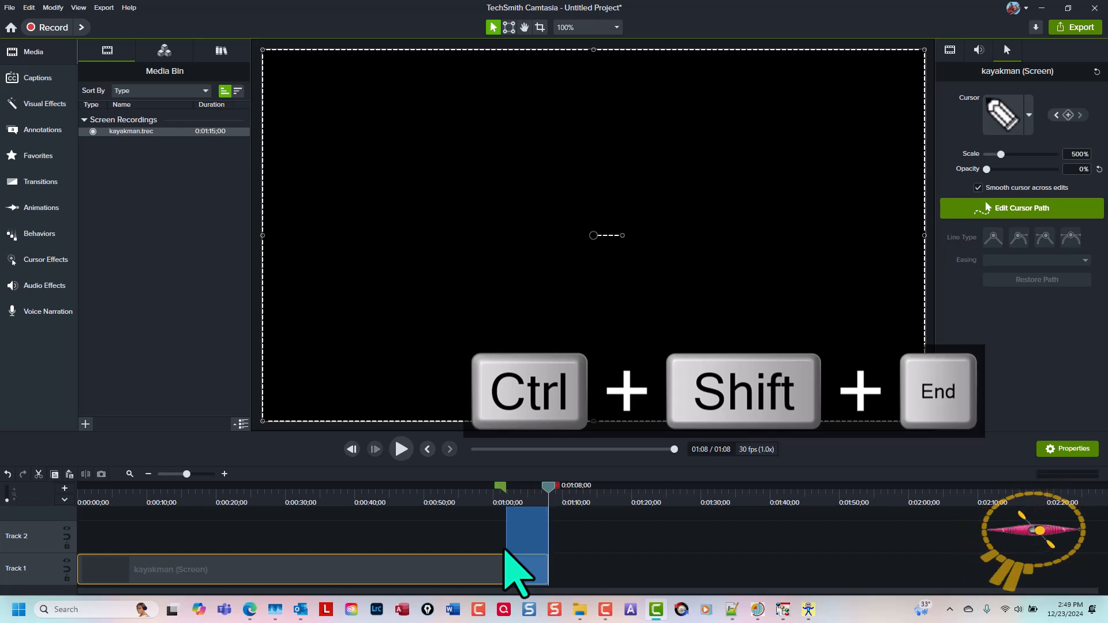
key("ctrl+x")
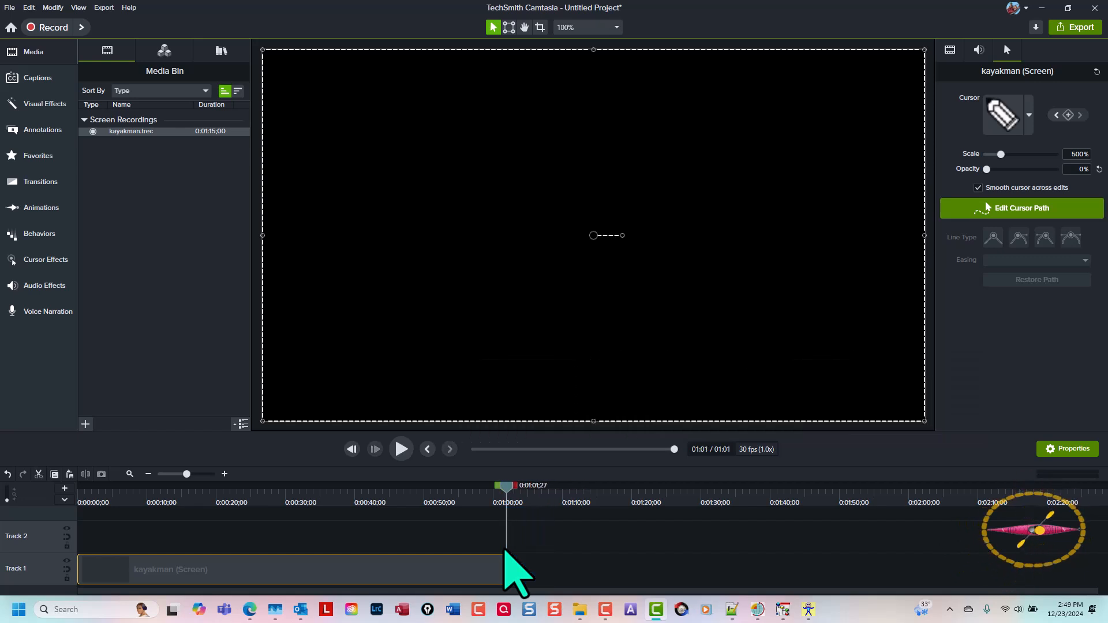
Step: Add the Clip Speed effect to the kayakman clip from the timeline start and set its speed to about 10x
key("ctrl+shift+7")
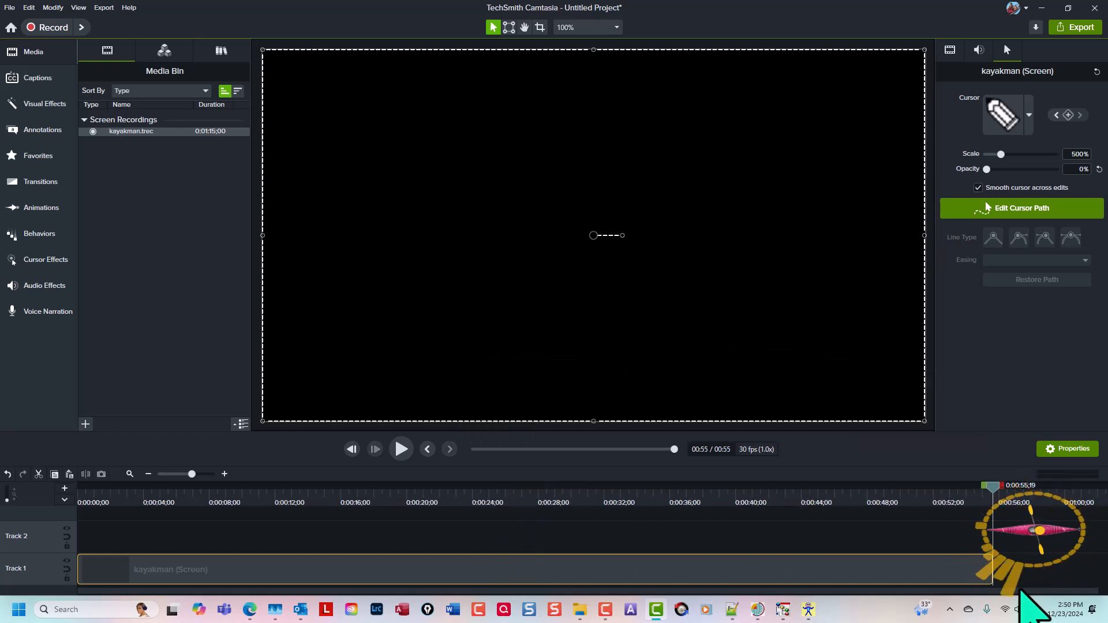
key("ctrl+Home")
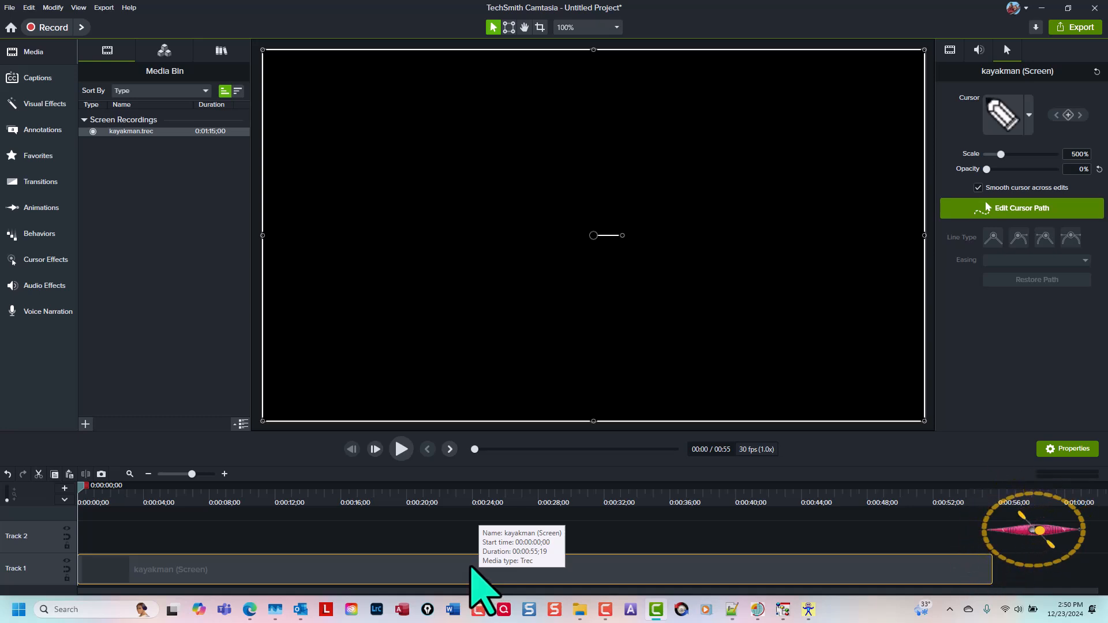
key("x")
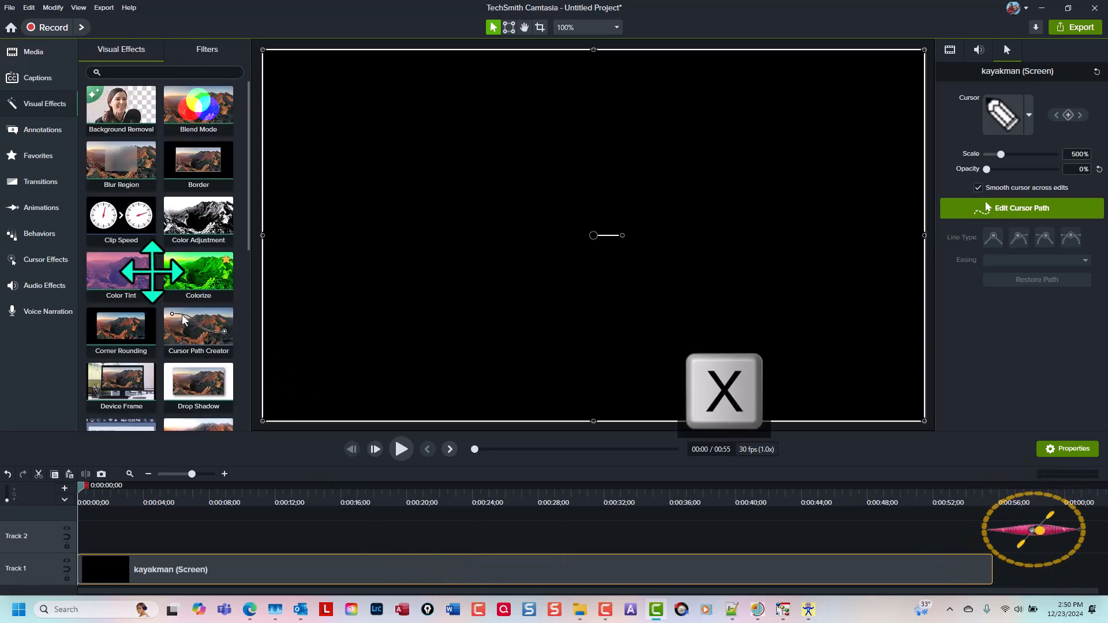
right_click(123, 227)
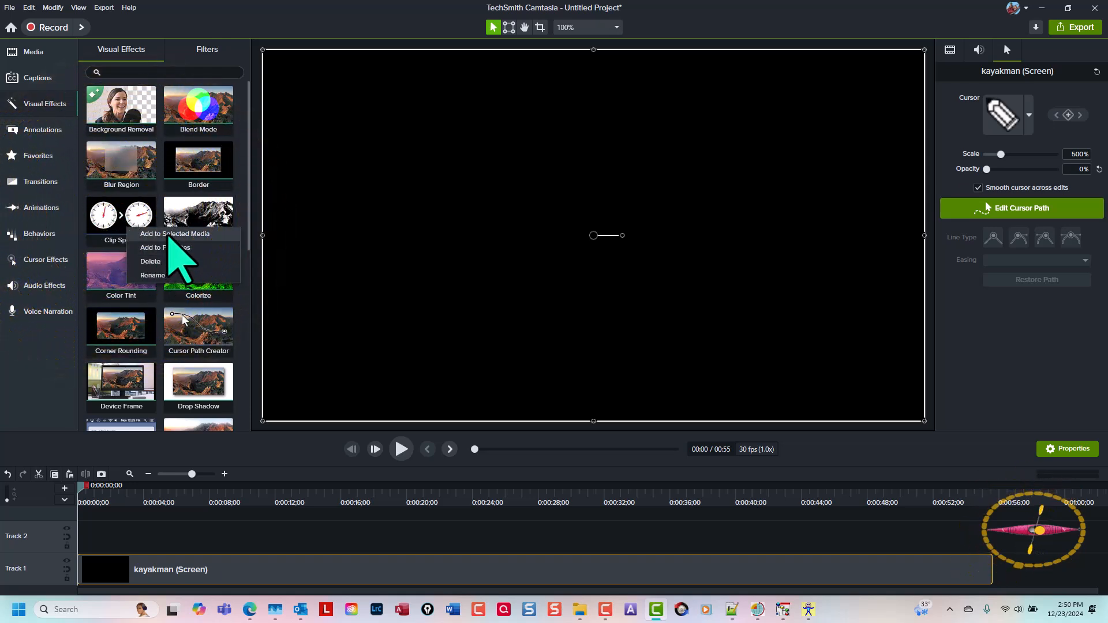
left_click(170, 234)
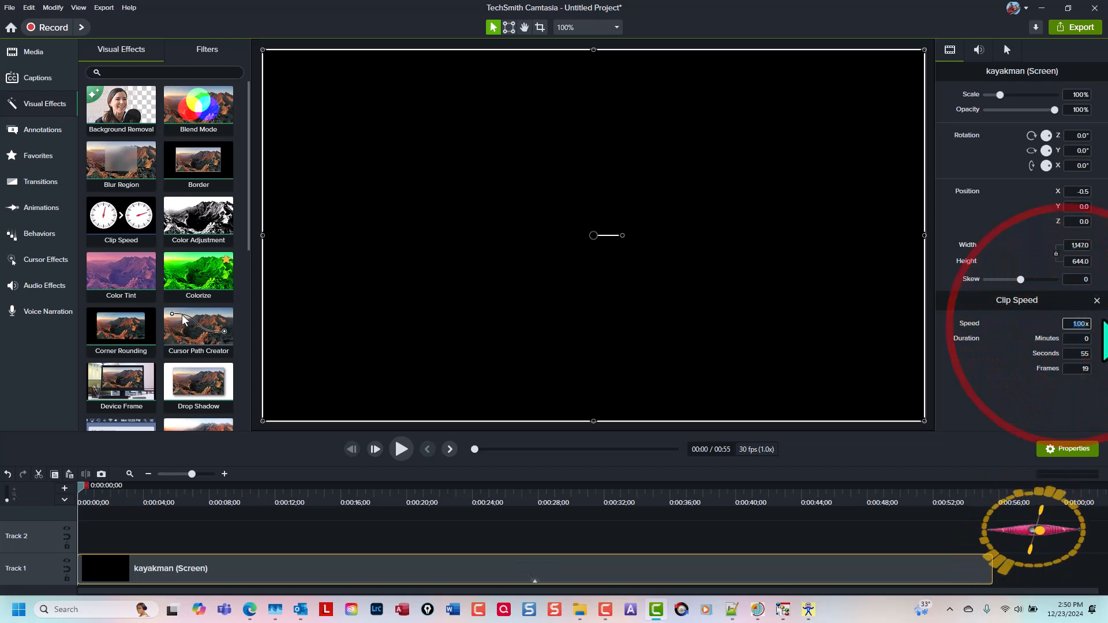
key("Tab")
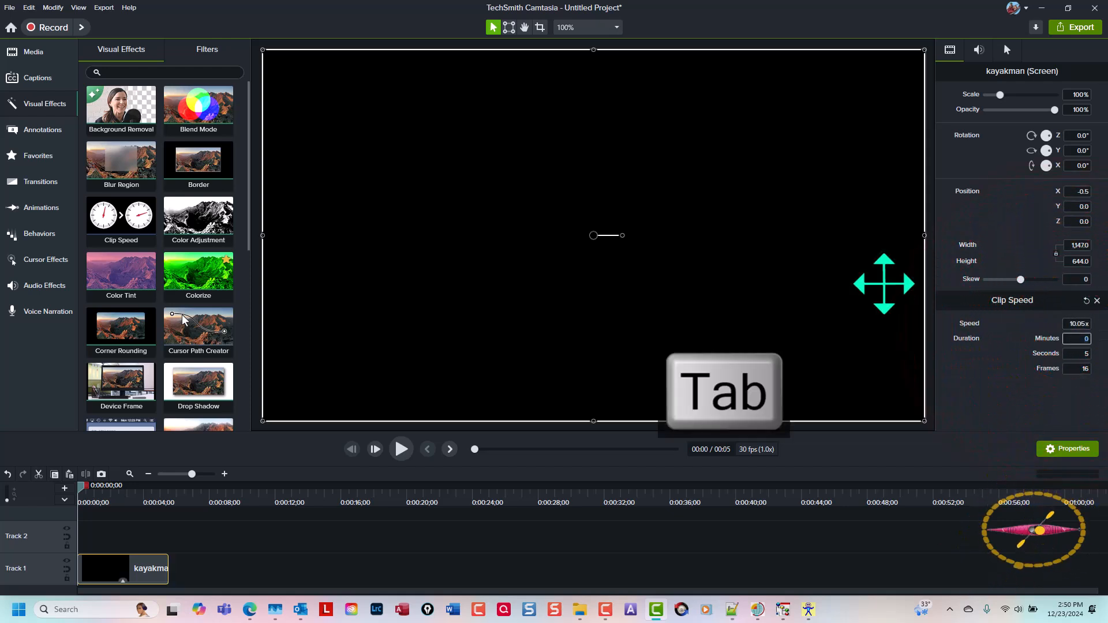
Step: Fit the shortened clip to the timeline and play the sped-up handwriting through to its end
left_click(565, 539)
key("ctrl+shift+7")
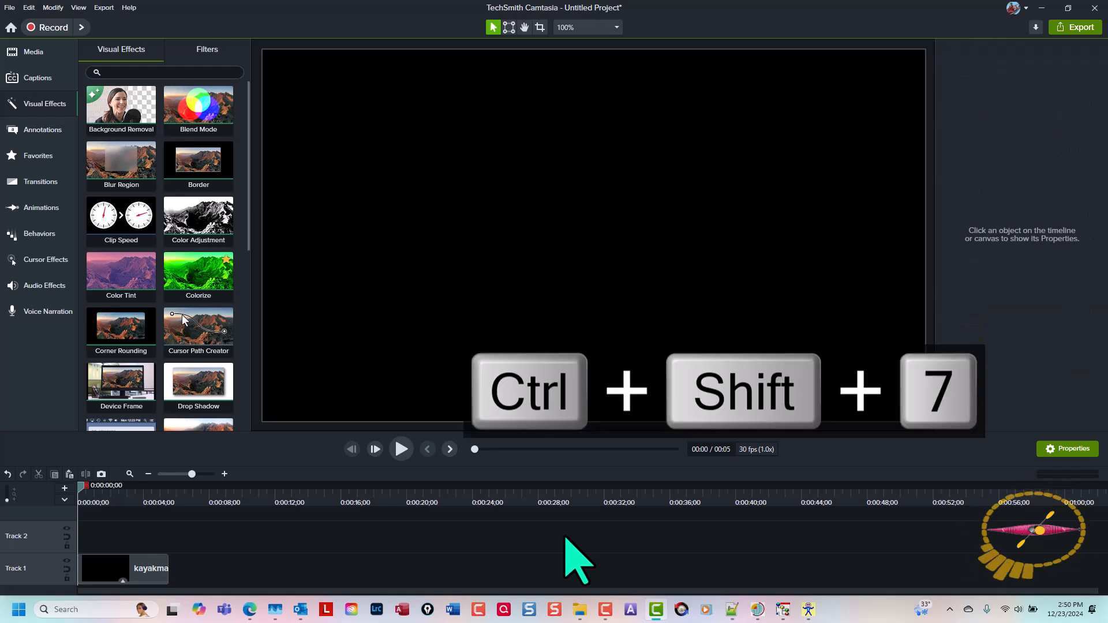
key("space")
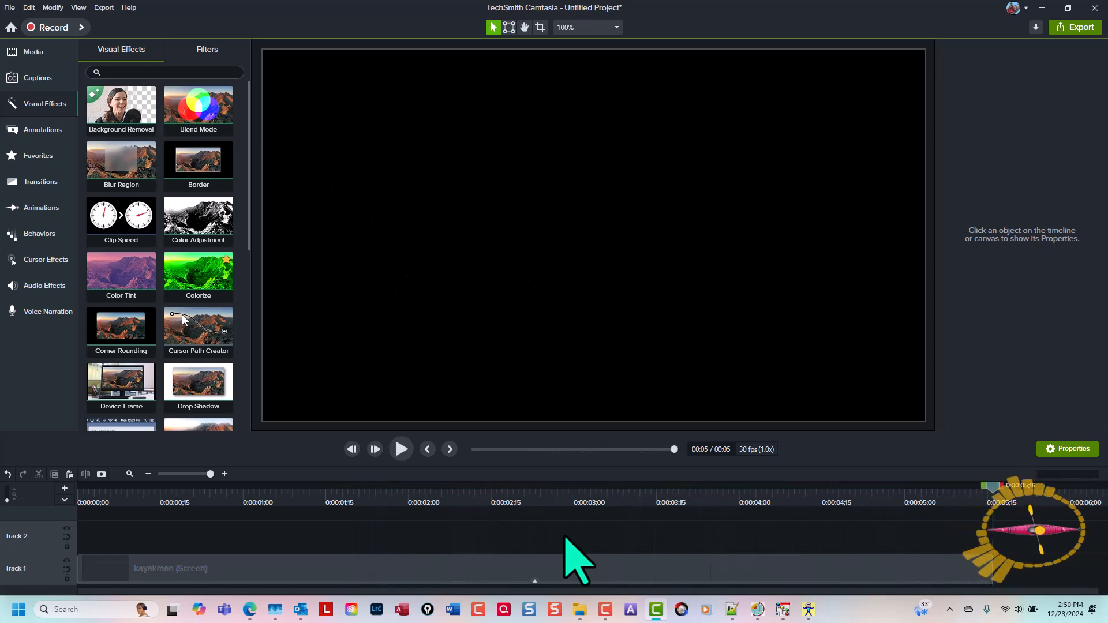
Step: Raise the kayakman clip's speed to about 12x, and increase it further to 15x
left_click(570, 571)
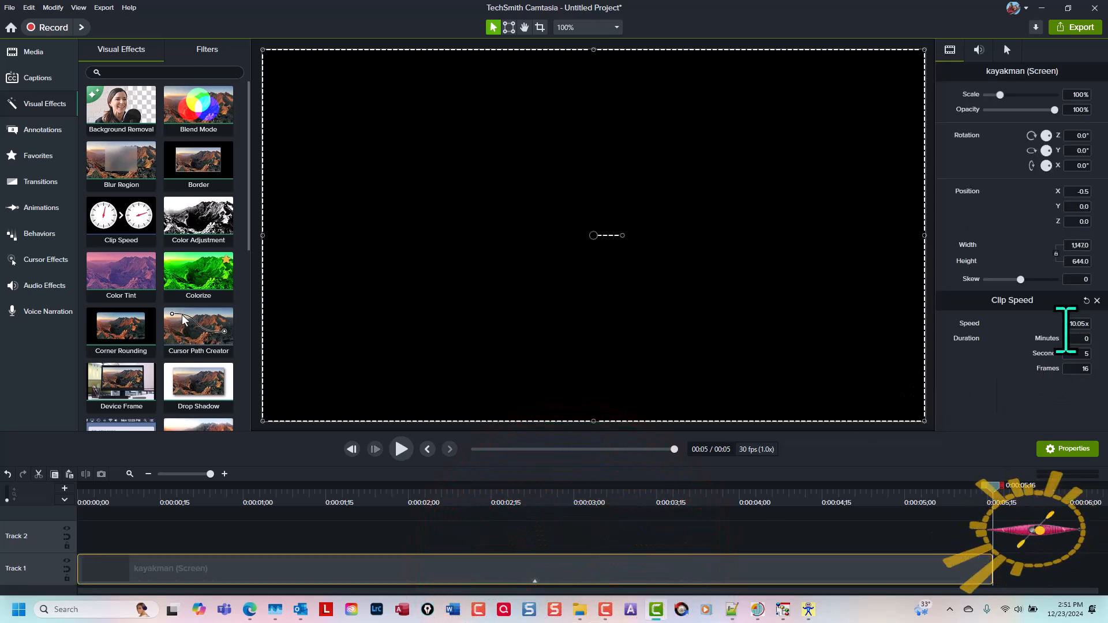
left_click(1067, 324)
left_click(708, 571)
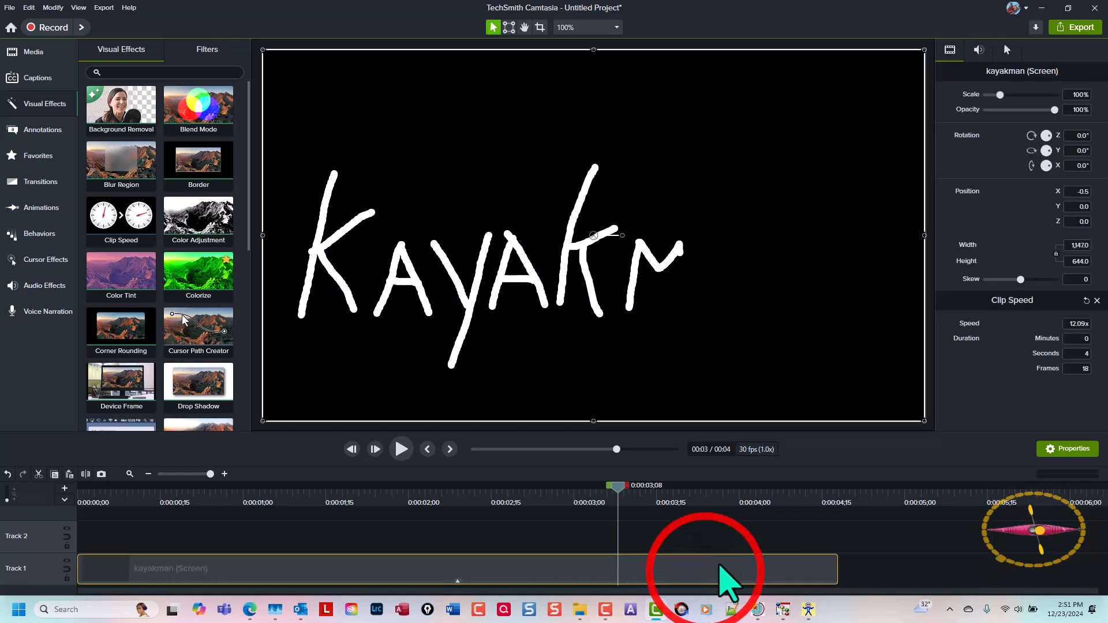
left_click(1068, 324)
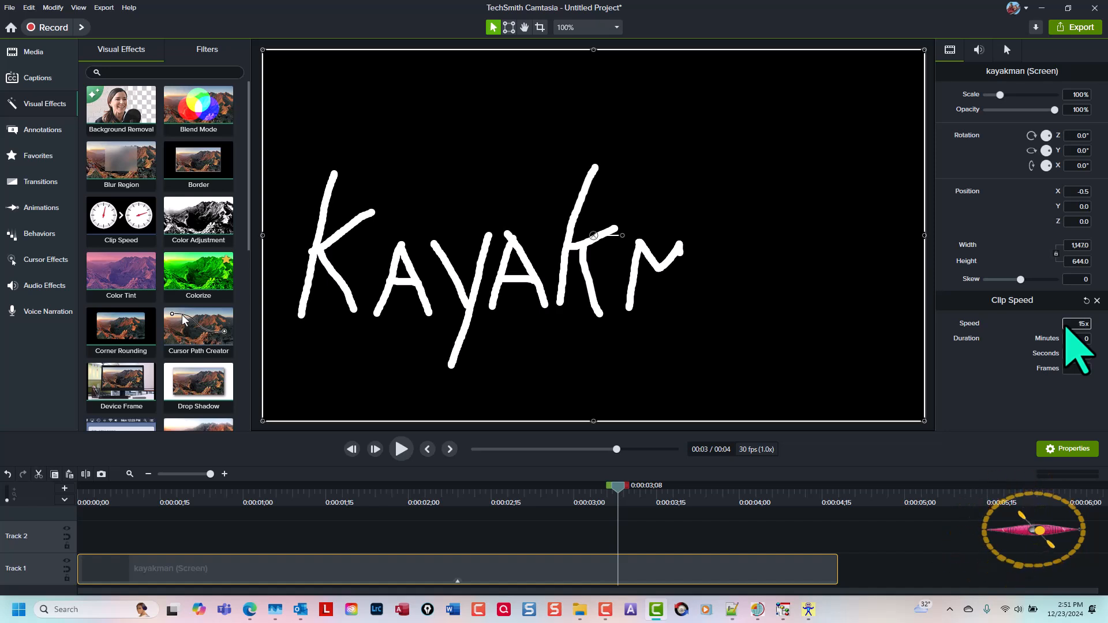
key("Tab")
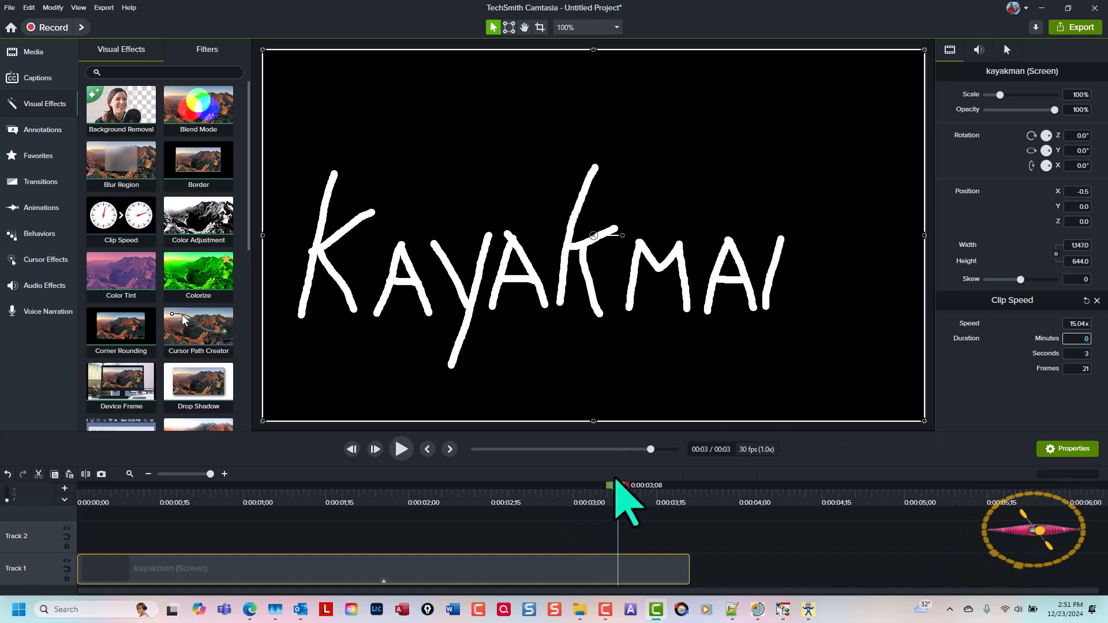
Step: Preview the faster handwriting from the timeline start and scrub through it to about 0:00:03;05
left_click_drag(616, 487, 386, 491)
left_click_drag(330, 512, 96, 504)
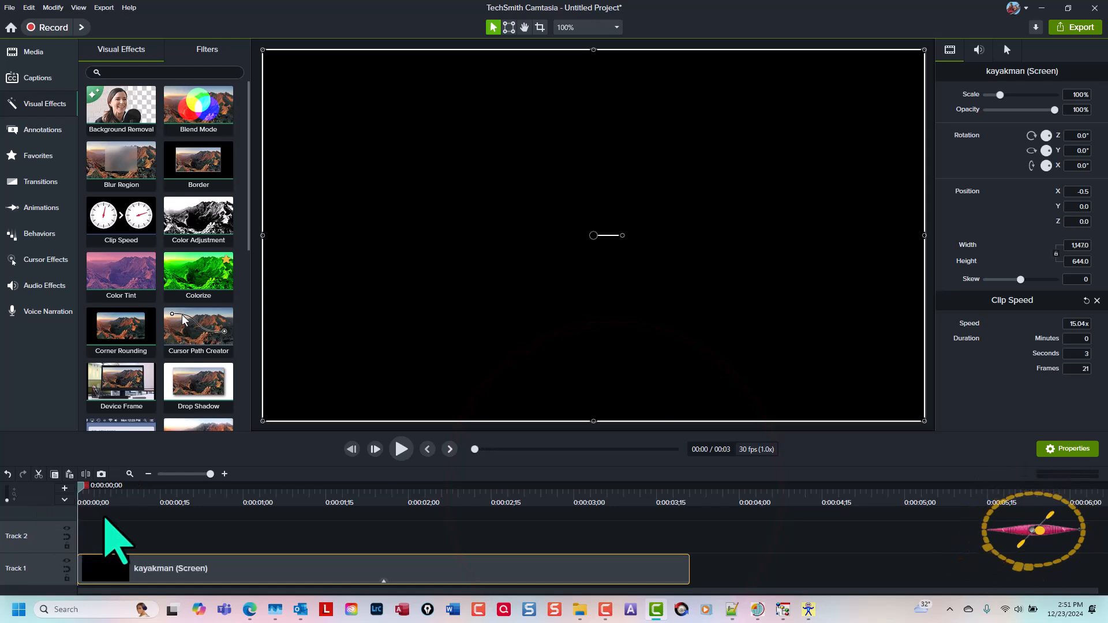
key("space")
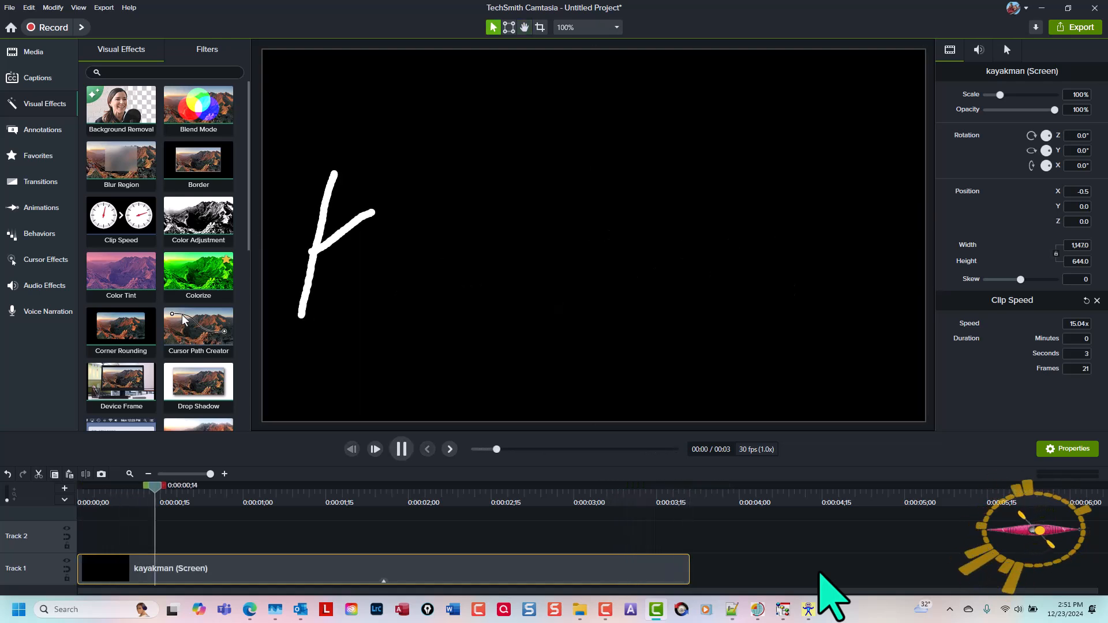
key("space")
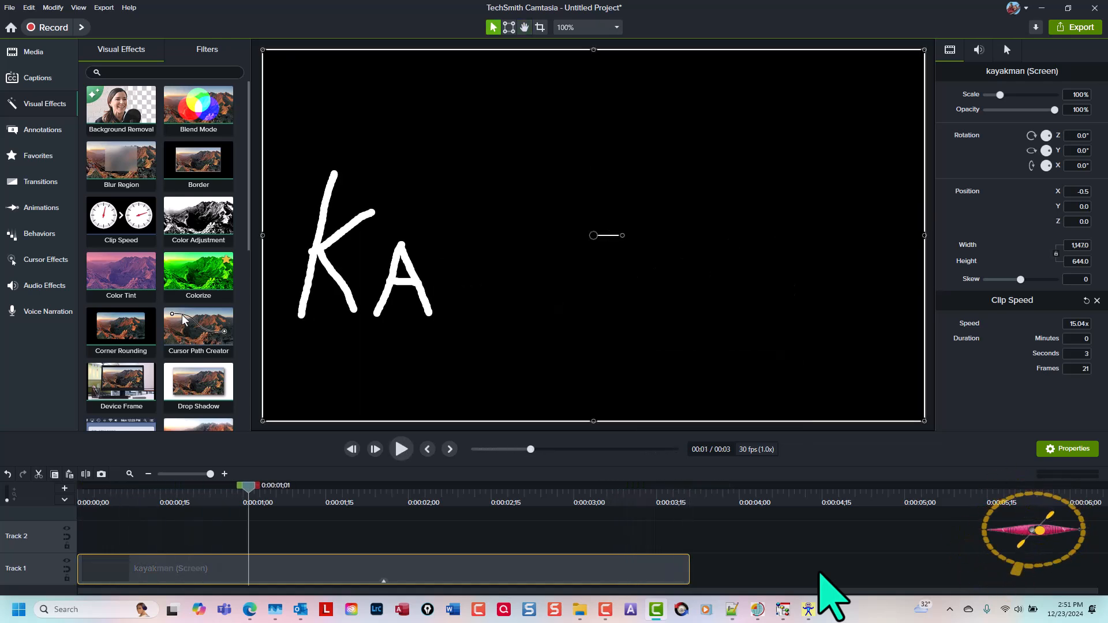
key("ctrl+Home")
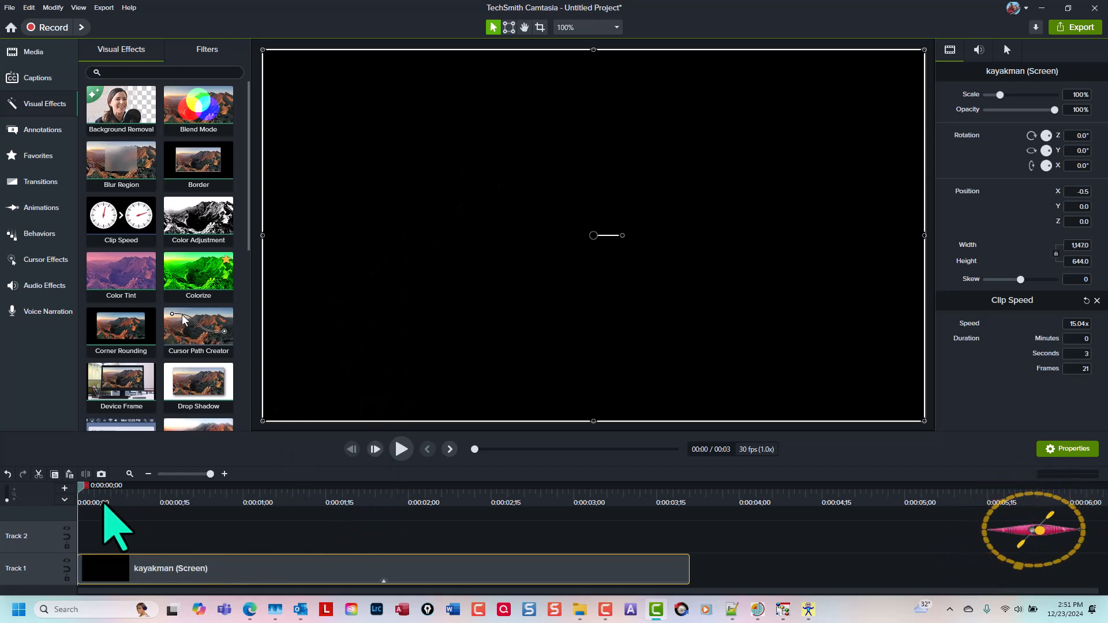
mouse_move(80, 493)
left_mouse_down()
mouse_move(106, 430)
mouse_move(353, 440)
mouse_move(538, 514)
mouse_move(606, 525)
mouse_move(395, 514)
mouse_move(131, 519)
mouse_move(90, 531)
mouse_move(510, 541)
mouse_move(605, 555)
left_mouse_up()
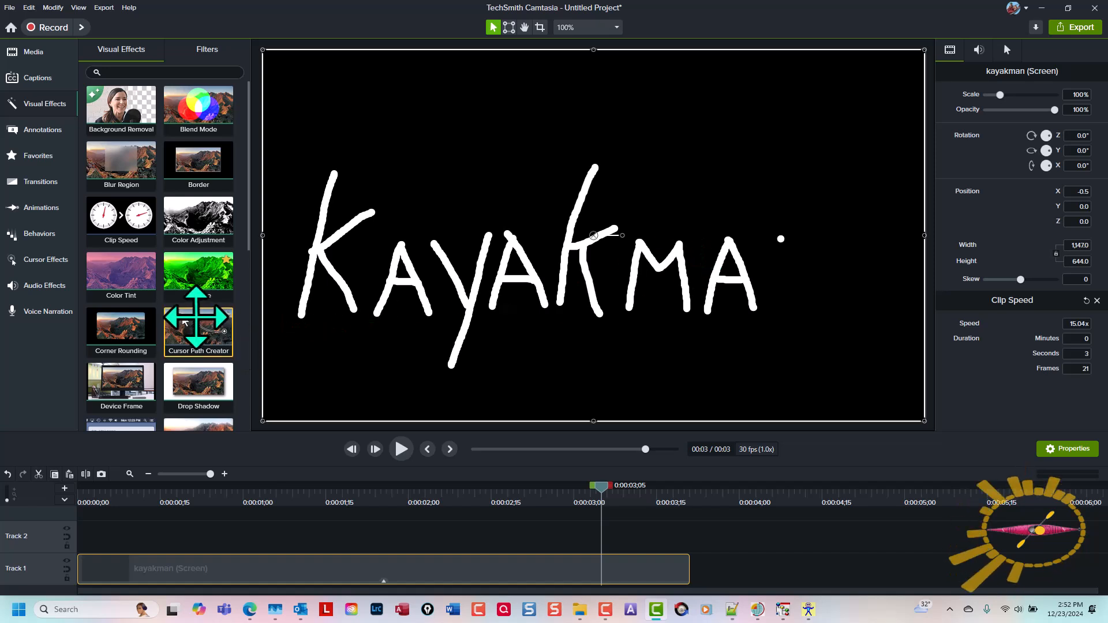
Step: Add the Remove a Color effect to the kayakman clip and set the removed color to black
left_click_drag(250, 228, 258, 428)
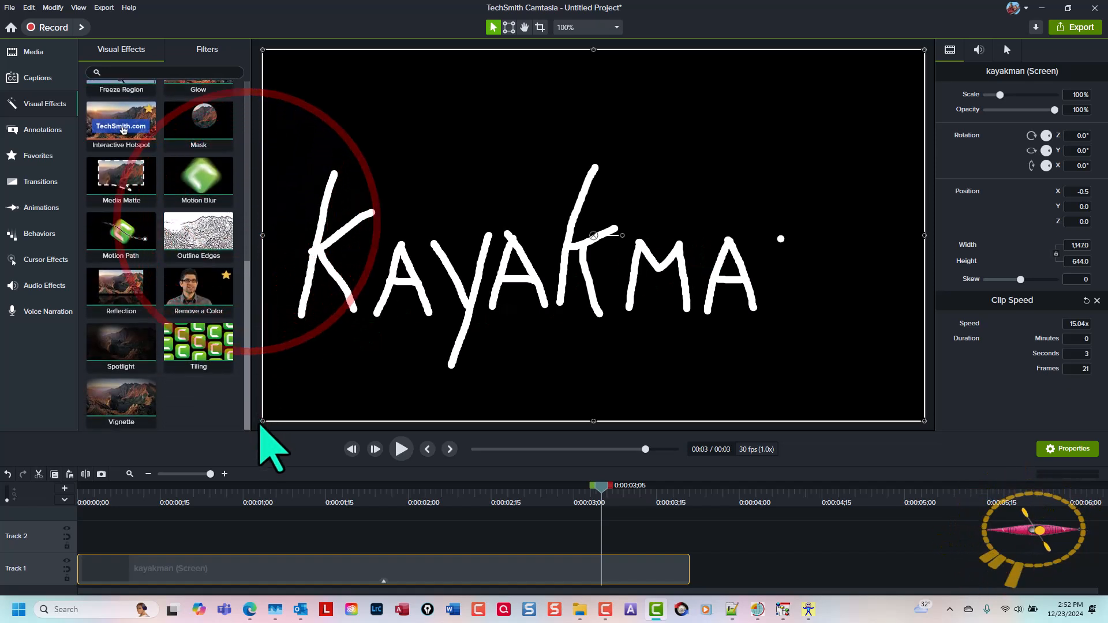
right_click(196, 303)
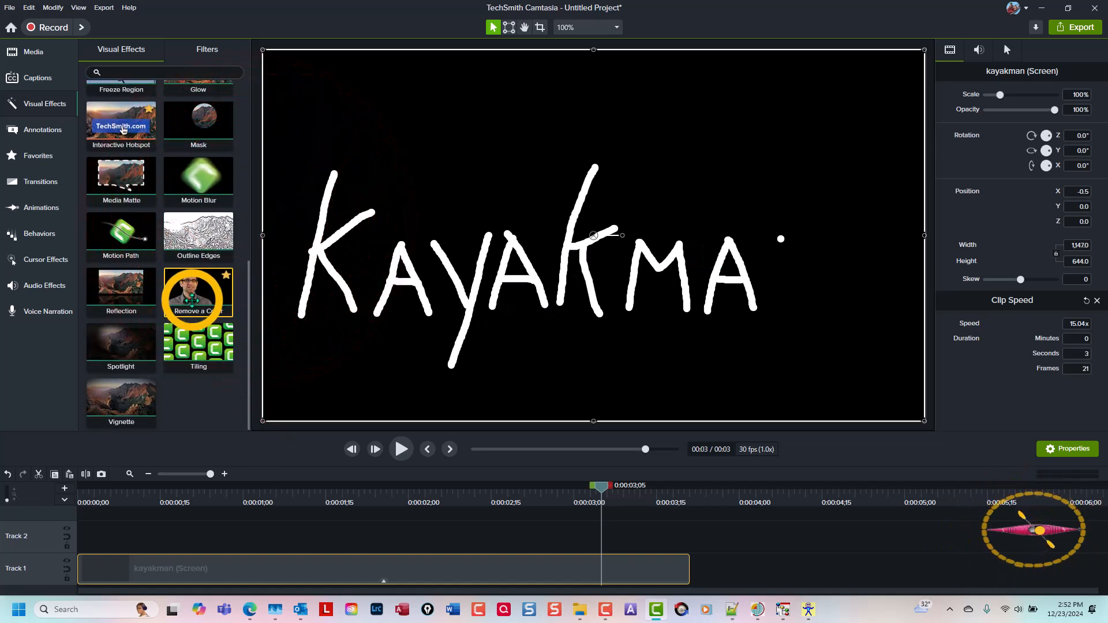
left_click(218, 311)
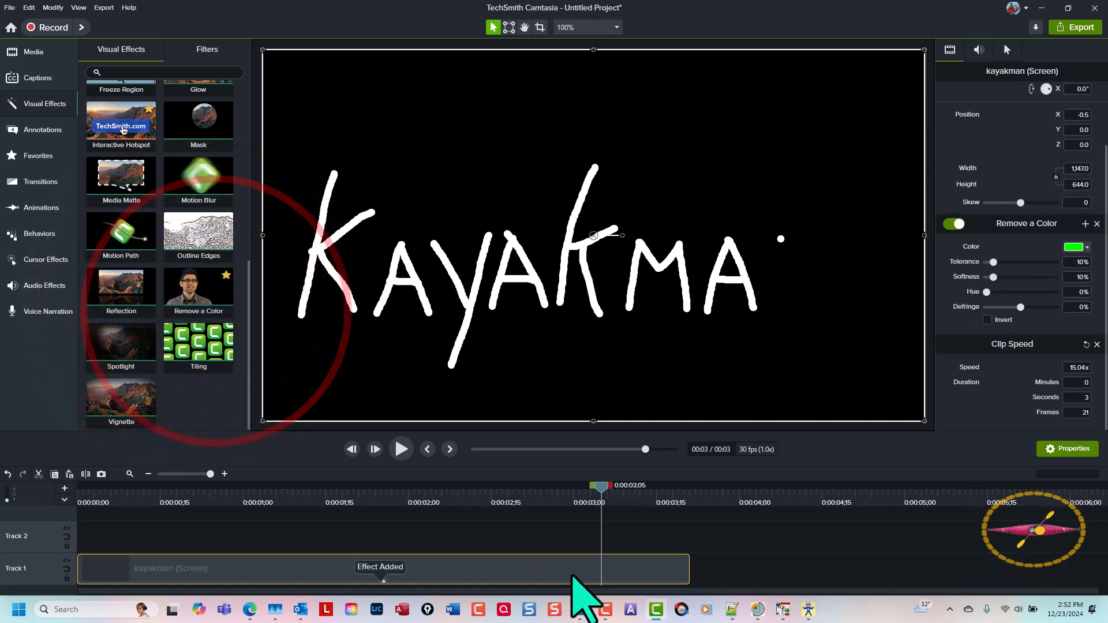
left_click(1074, 247)
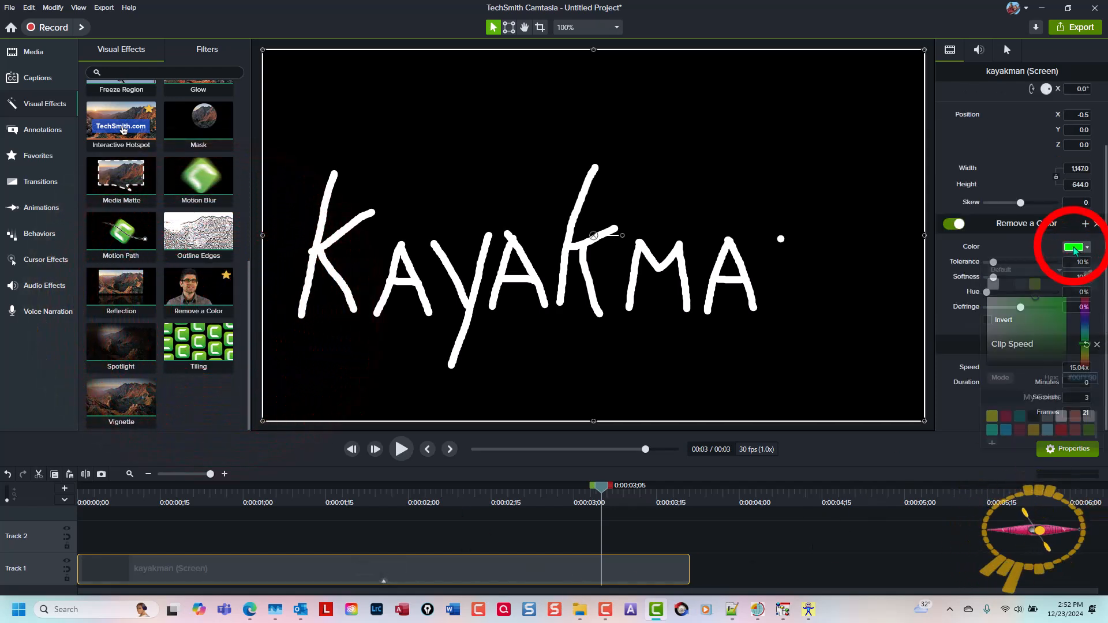
left_click(1033, 414)
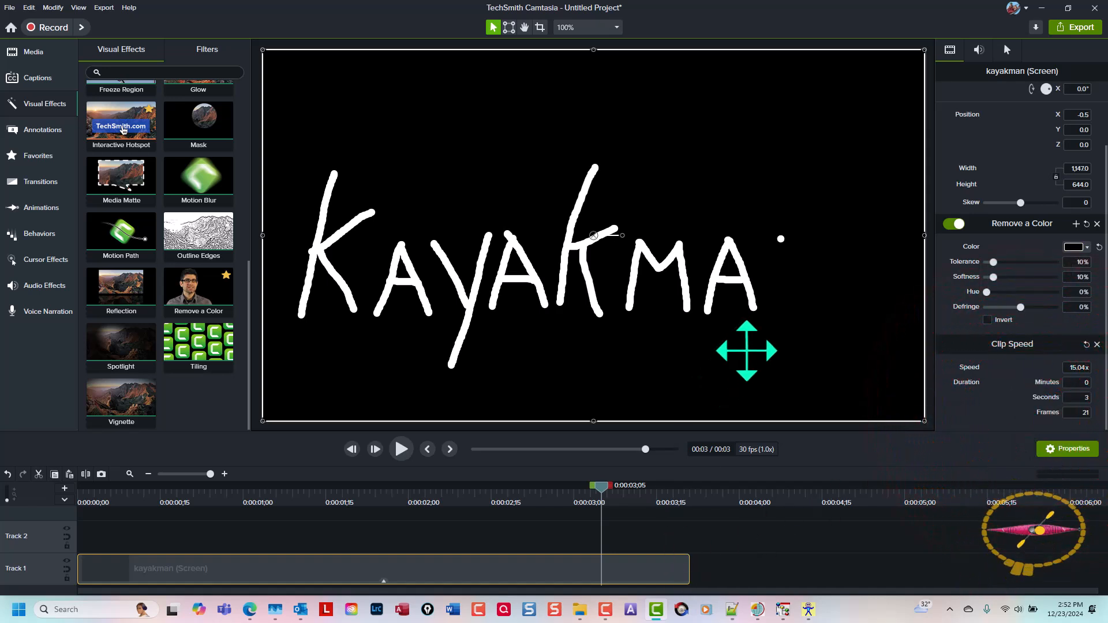
Step: Change the project's canvas color to gray and scrub through the handwriting over it to about 0:00:03;17
left_click(593, 27)
left_click(611, 229)
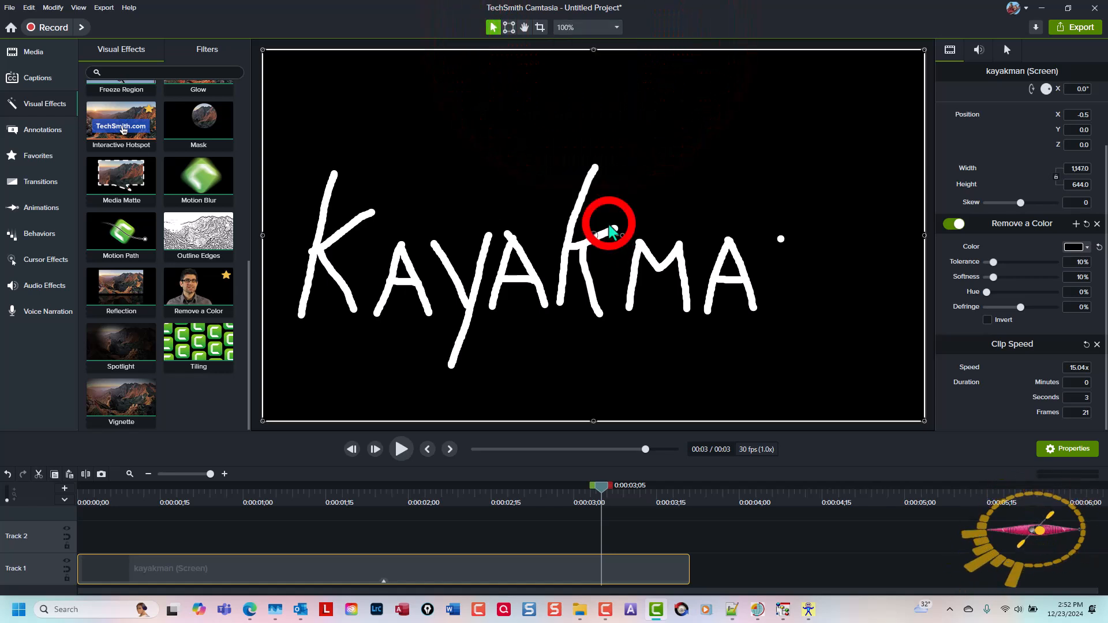
left_click(627, 301)
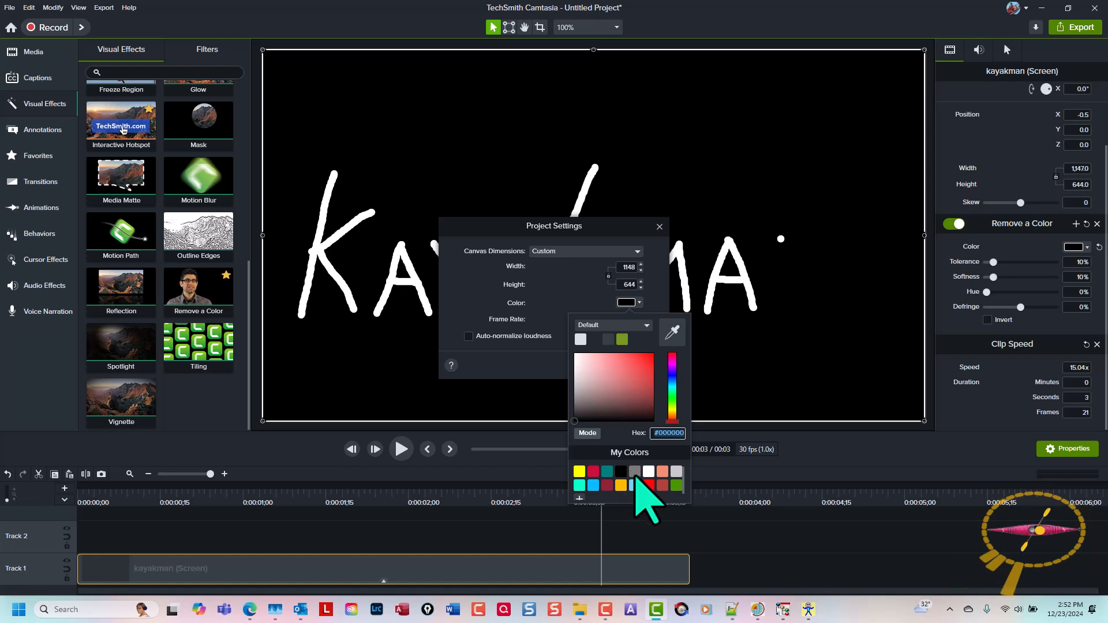
left_click(634, 472)
left_click(609, 365)
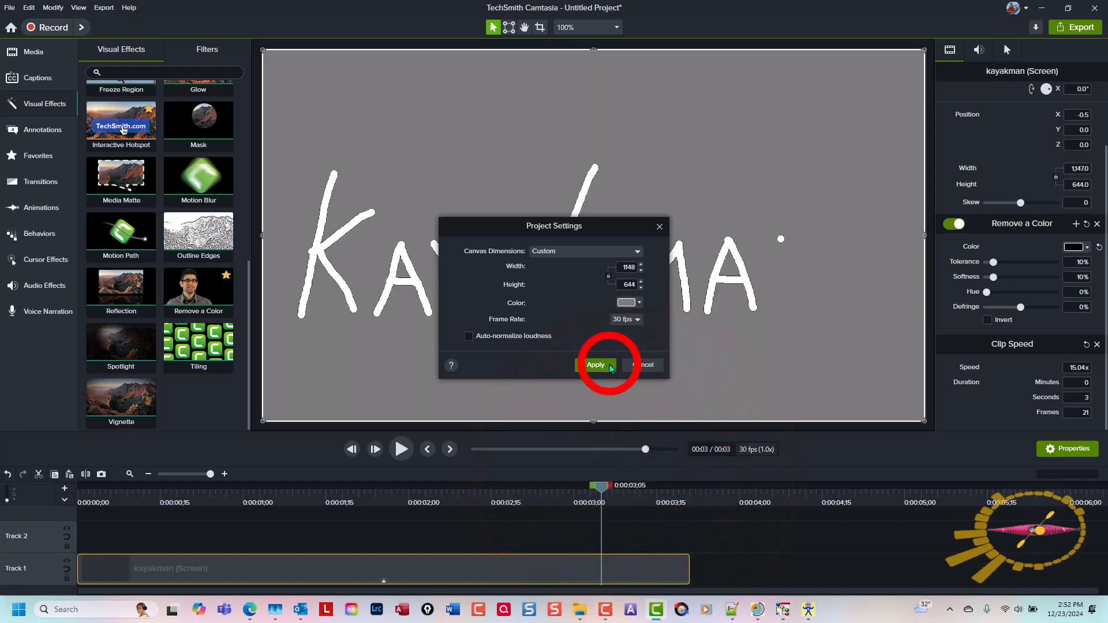
mouse_move(602, 492)
left_mouse_down()
mouse_move(78, 488)
mouse_move(675, 549)
mouse_move(82, 491)
mouse_move(405, 527)
mouse_move(648, 581)
mouse_move(467, 490)
mouse_move(333, 538)
left_mouse_up()
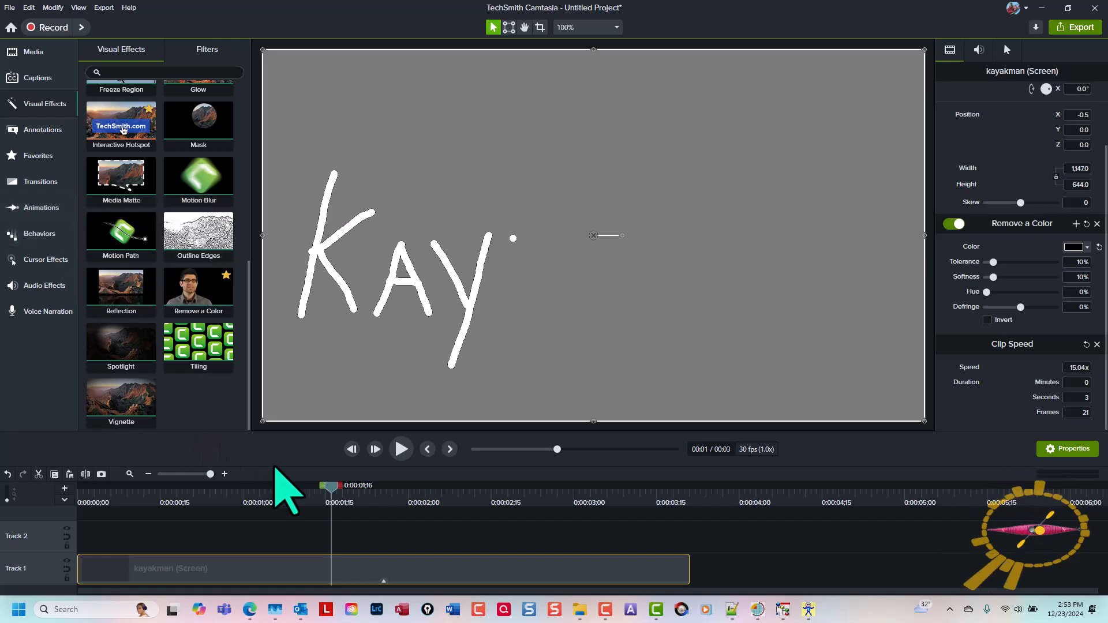
left_click_drag(336, 493, 665, 555)
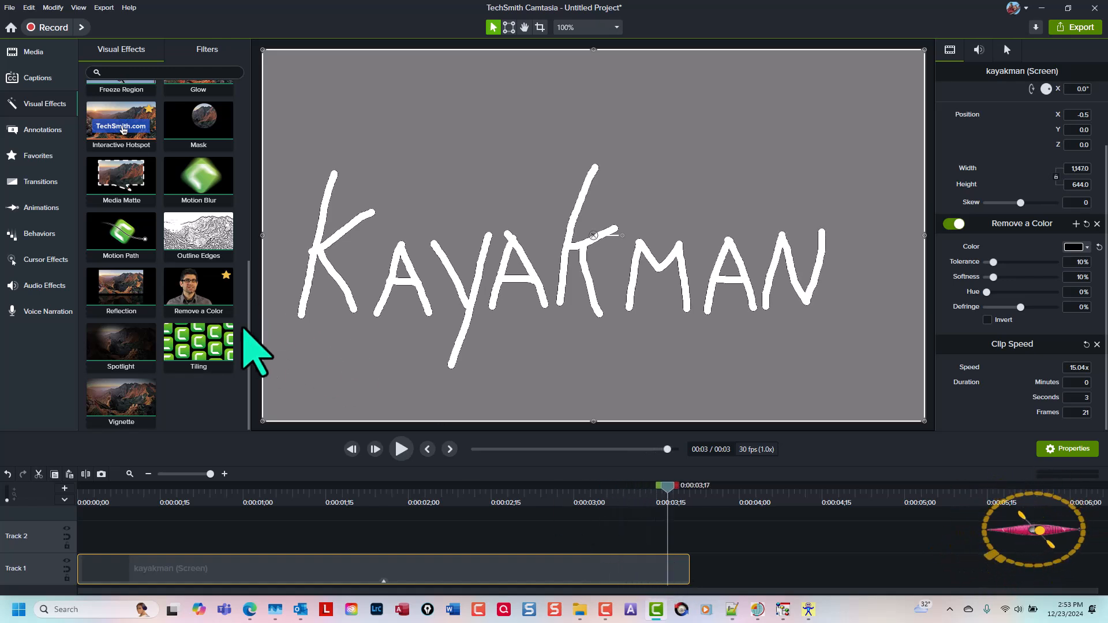
Step: Add the Color Tint effect to the kayakman clip, with intensity 100 and red light and dark tones
left_click_drag(246, 337, 260, 191)
right_click(131, 225)
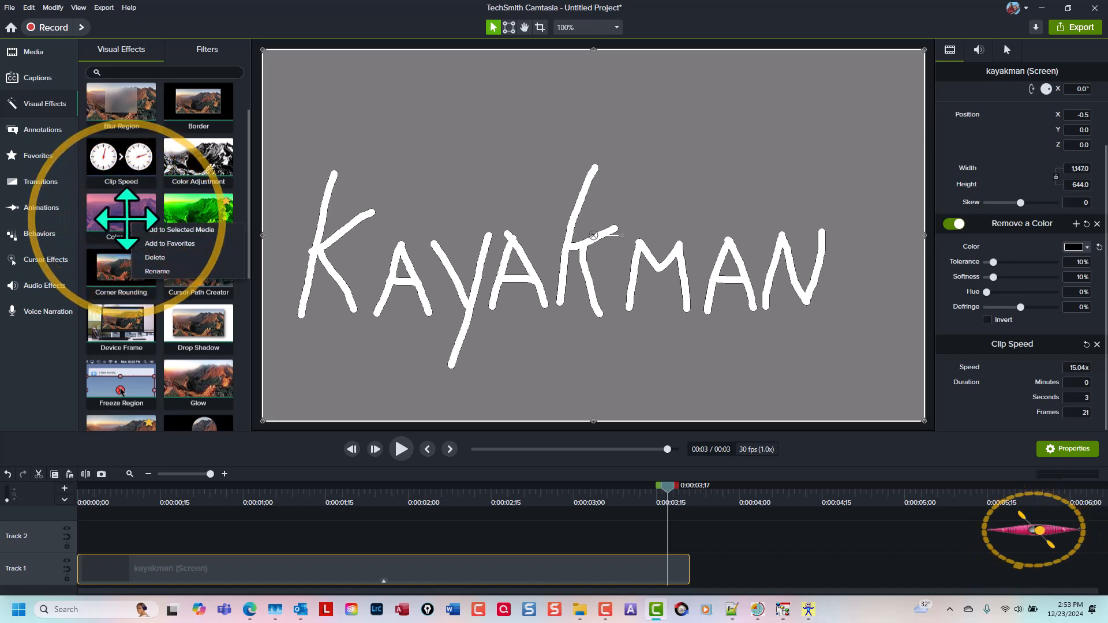
left_click(158, 230)
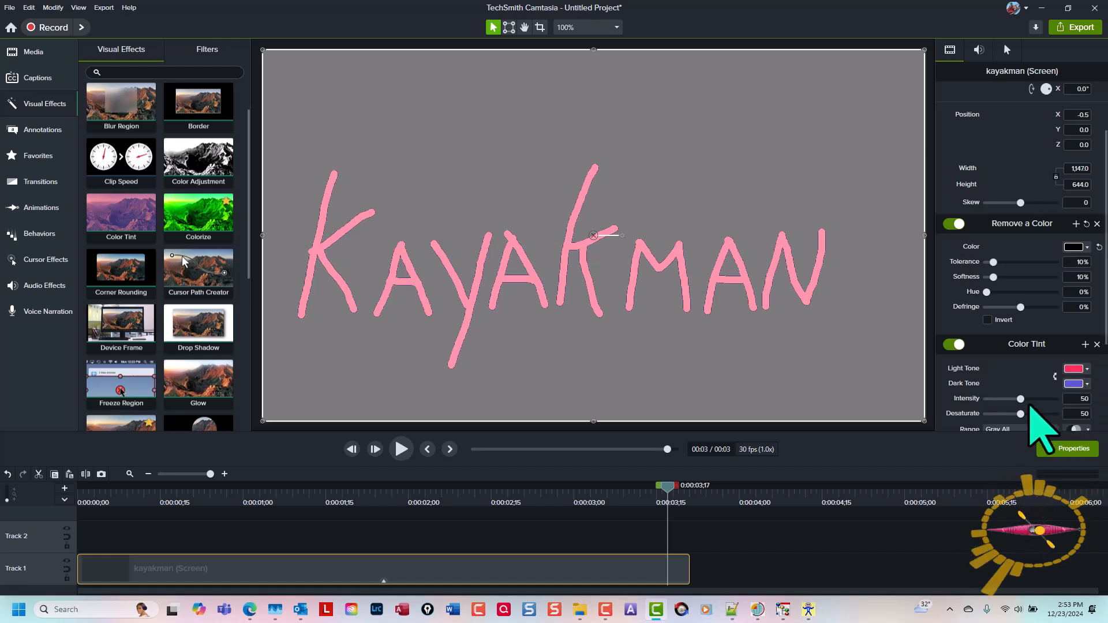
left_click_drag(1020, 398, 1077, 399)
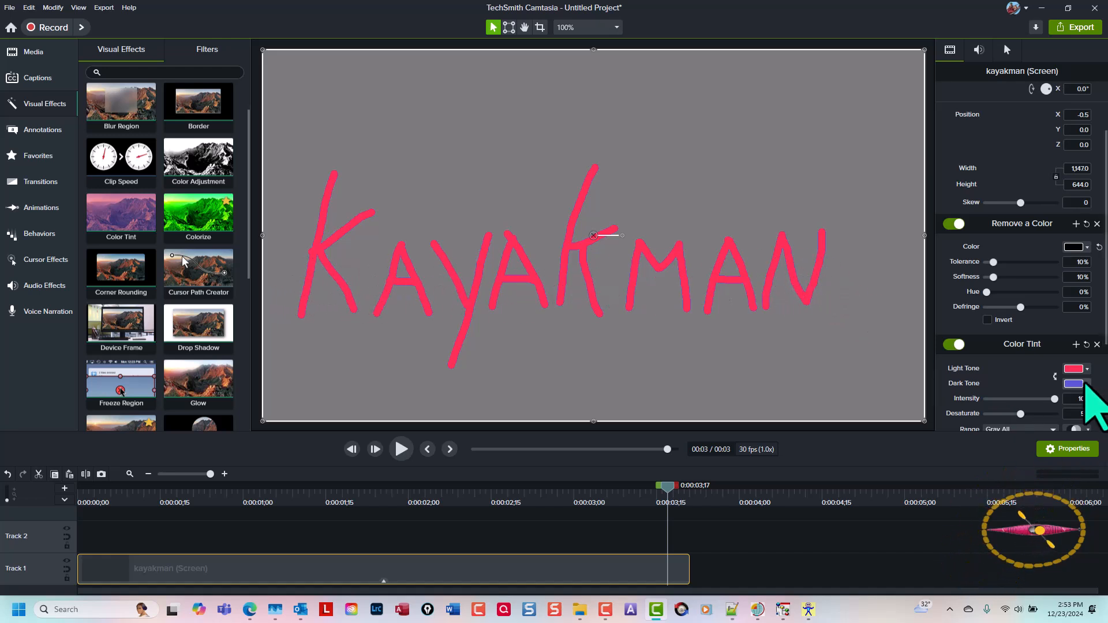
left_click(1086, 383)
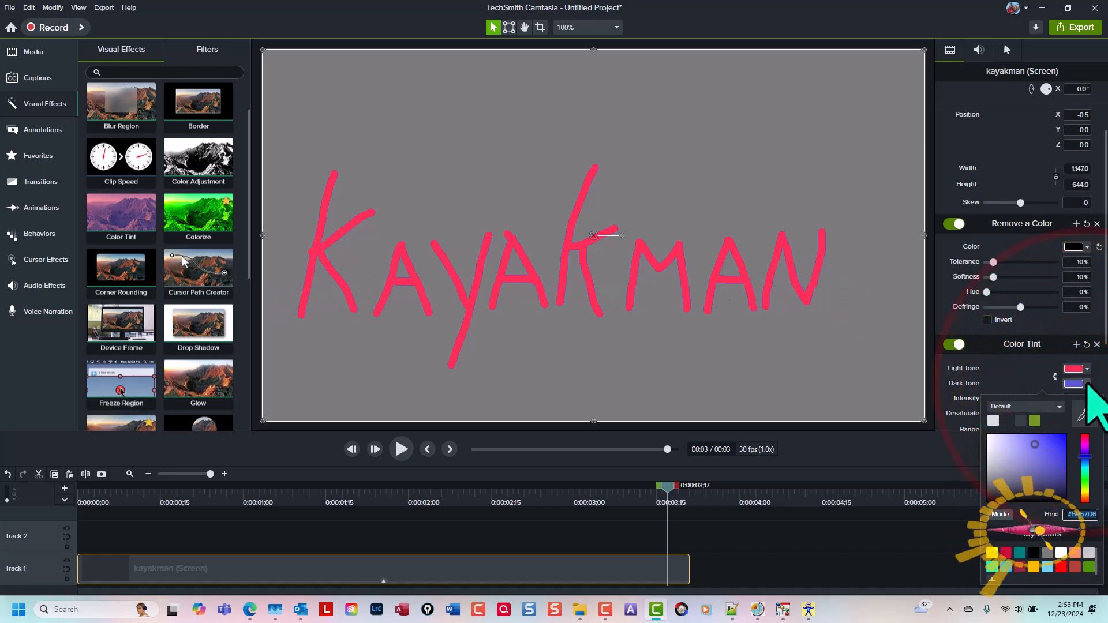
left_click(1005, 552)
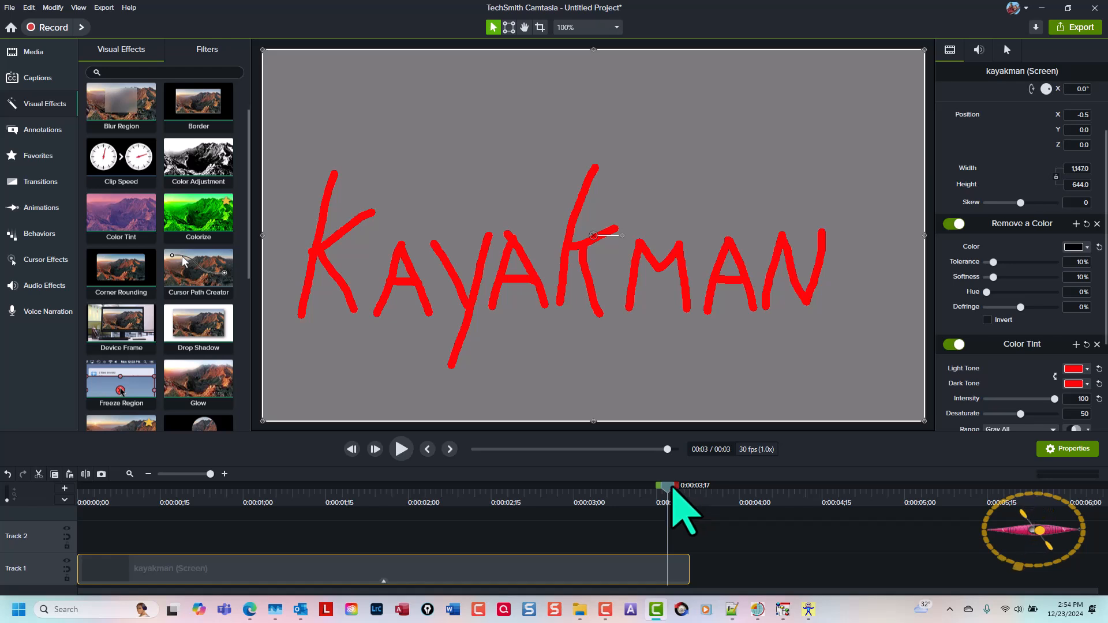
Step: Scrub to about 0:00:03;13 and change the Color Tint's light tone to yellow
mouse_move(673, 486)
left_mouse_down()
mouse_move(210, 495)
mouse_move(180, 478)
mouse_move(942, 553)
left_mouse_up()
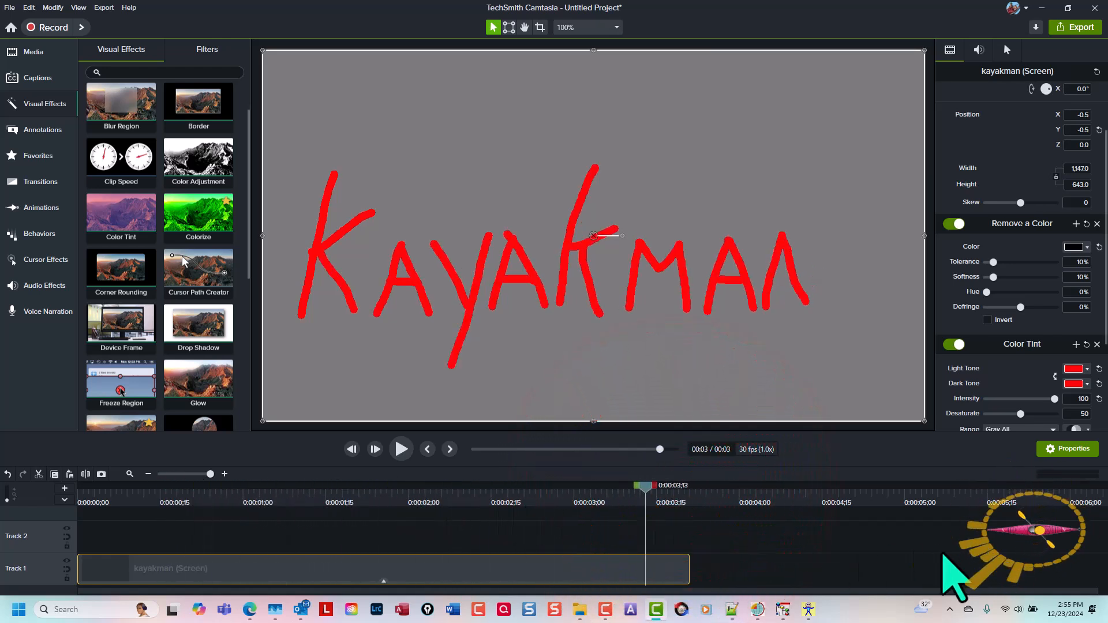
left_click(1086, 368)
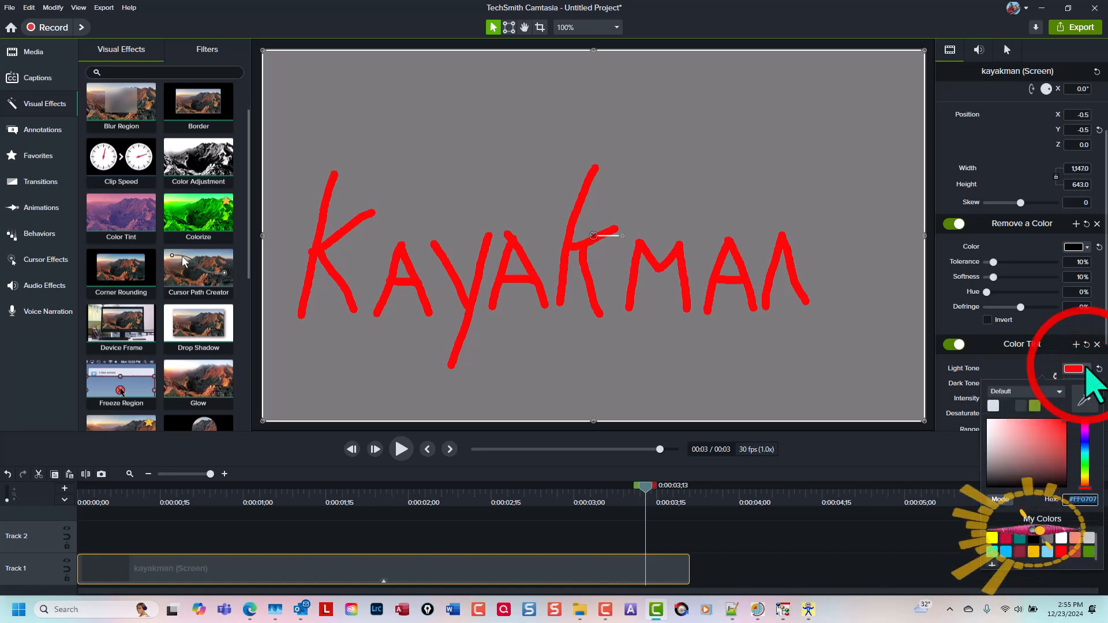
left_click(993, 538)
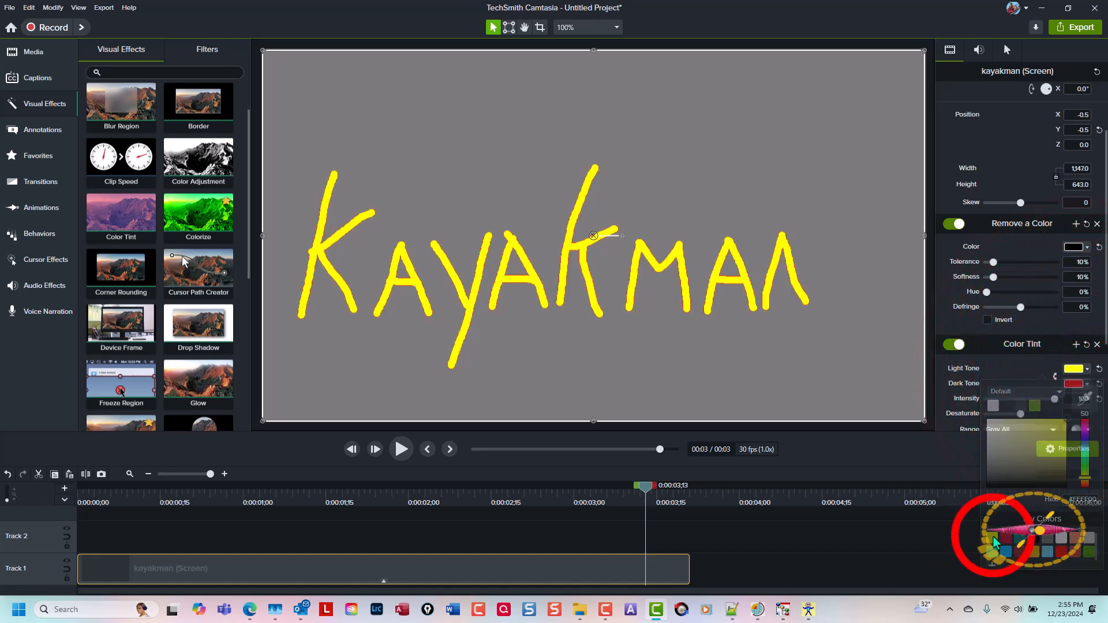
Step: Set the Color Tint's dark tone to yellow on the kayakman clip and scrub through the lettering to 0:00:03;18
left_click(1087, 383)
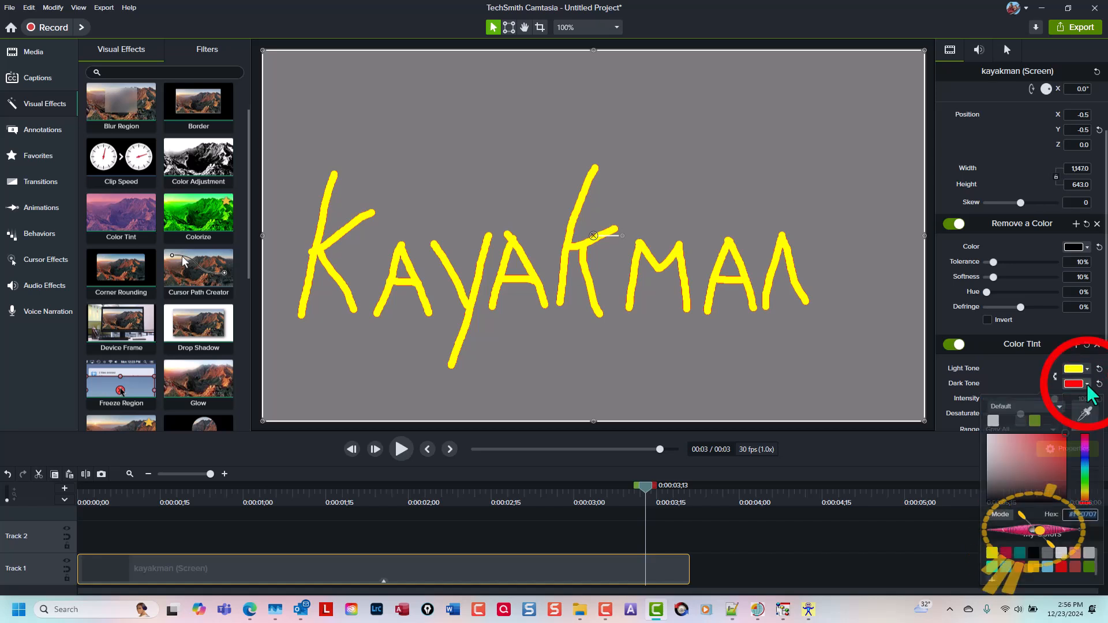
left_click(992, 560)
left_click(927, 563)
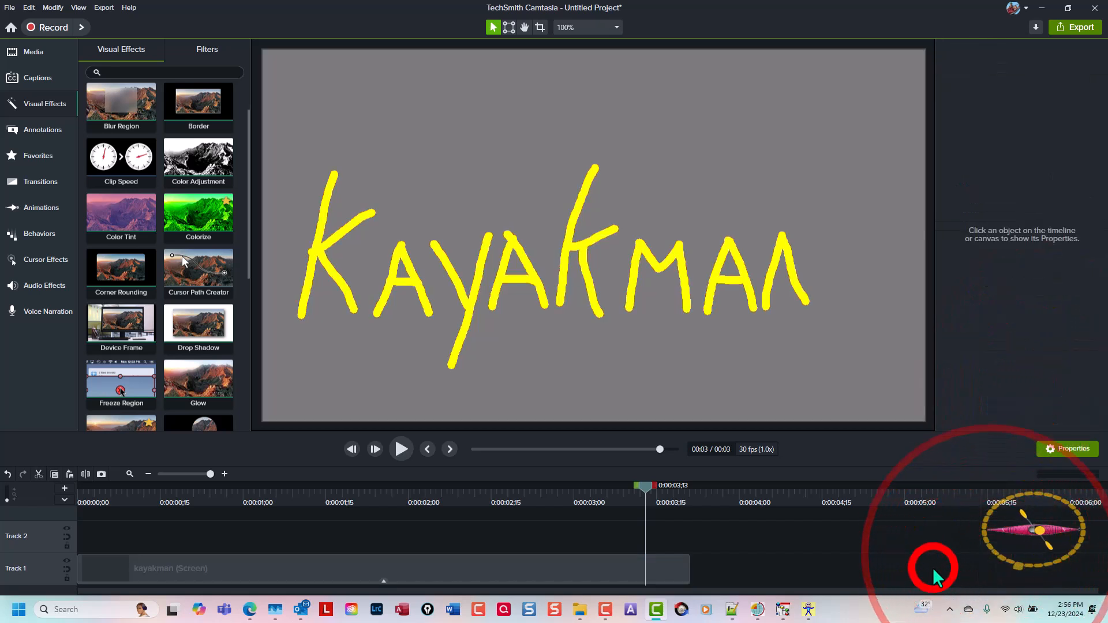
double_click(646, 486)
left_click(651, 480)
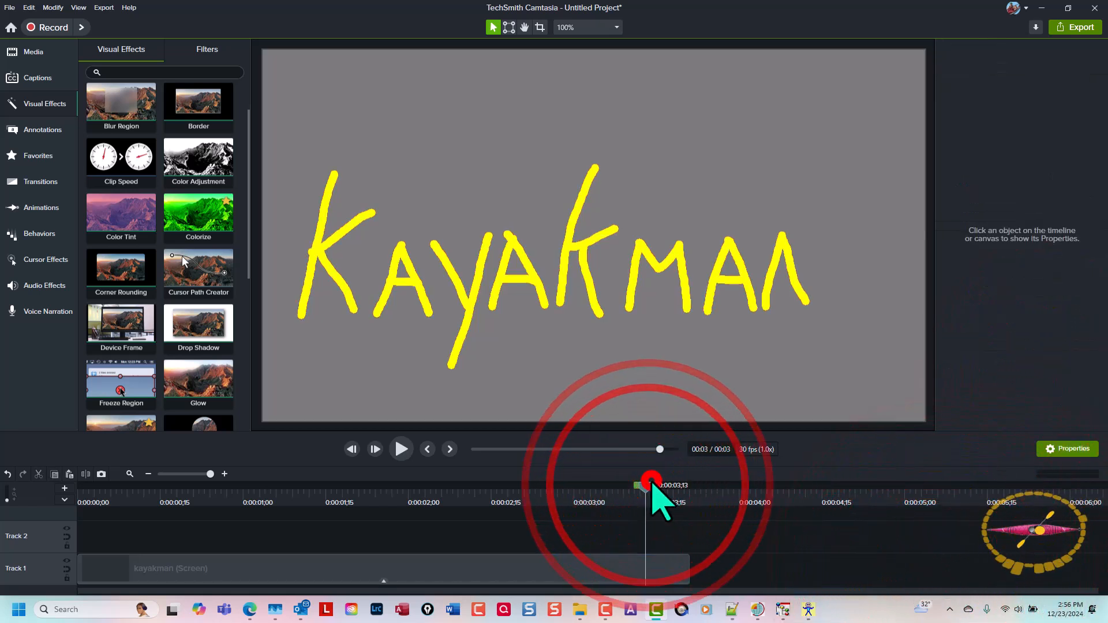
mouse_move(647, 490)
left_mouse_down()
mouse_move(292, 507)
mouse_move(178, 500)
mouse_move(701, 548)
mouse_move(658, 524)
mouse_move(671, 526)
left_mouse_up()
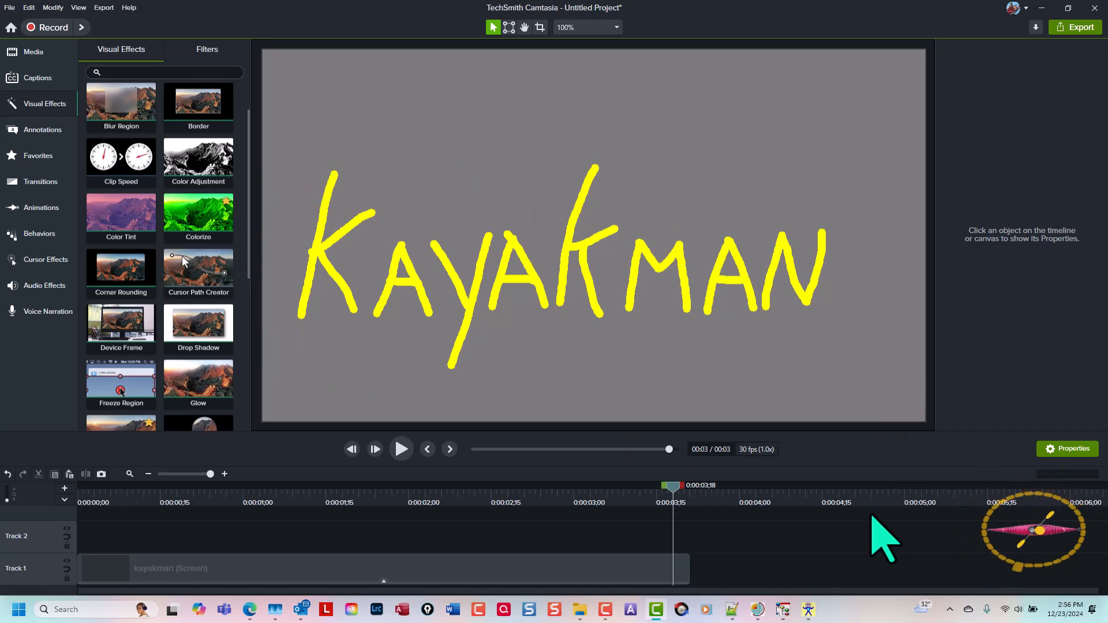
Step: Add the kayakman clip to the YouTube library under the name "kayakman yellow", using the canvas size
left_click(582, 569)
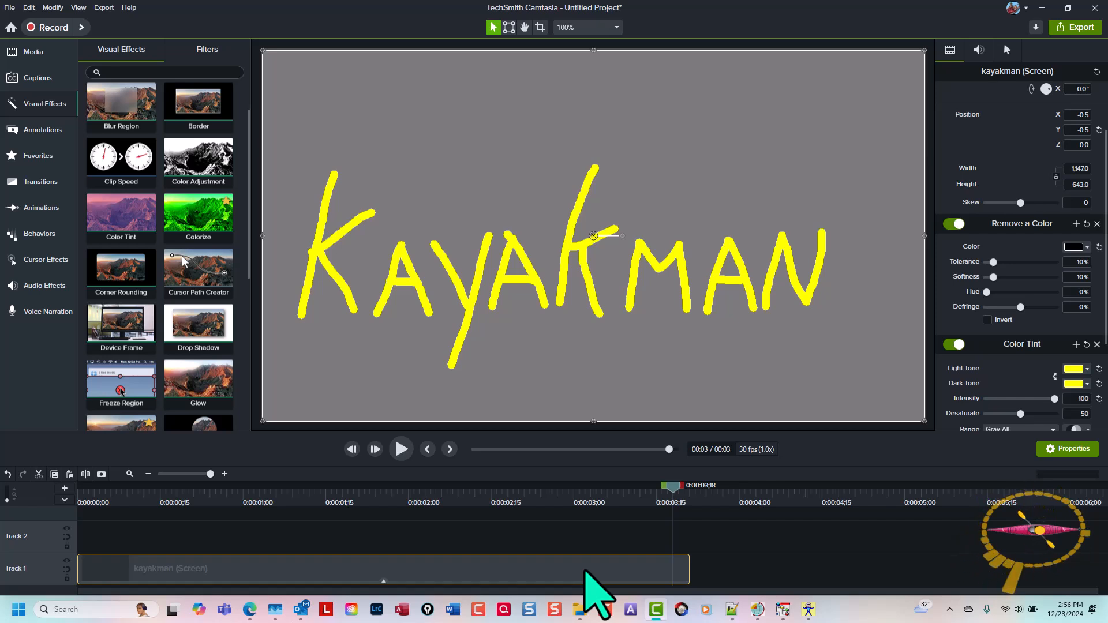
key("ctrl+shift+a")
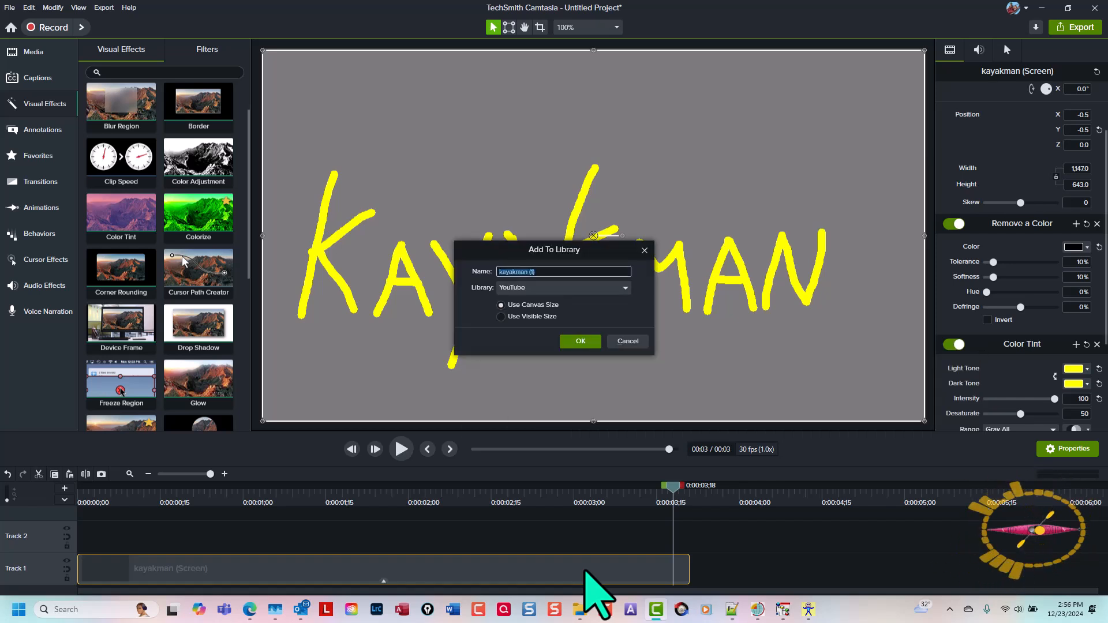
left_click(559, 271)
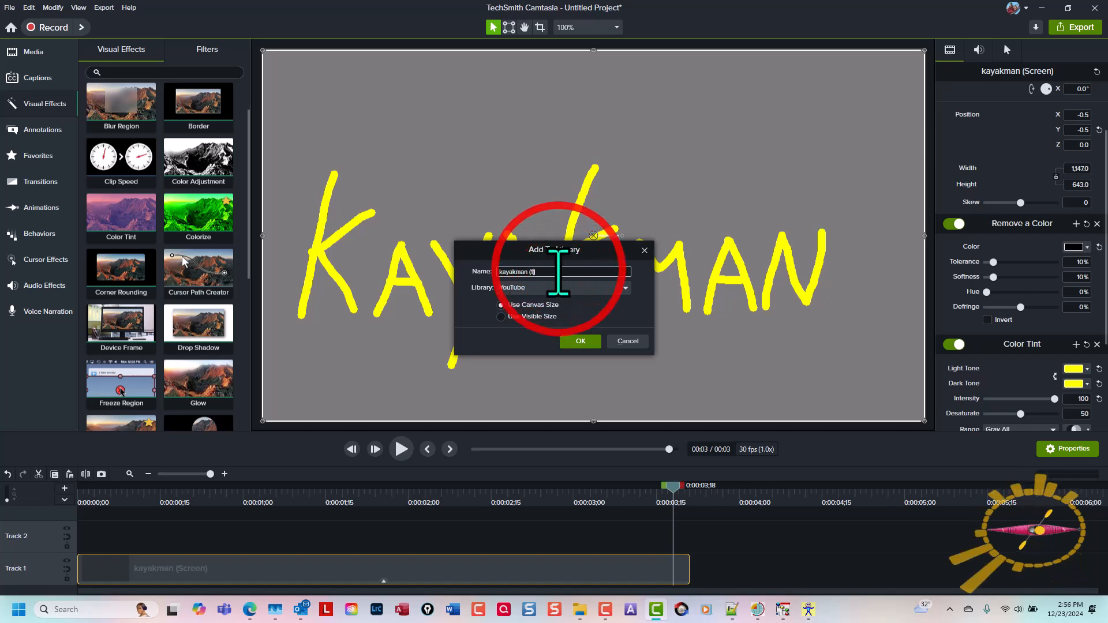
key("BackSpace")
key("BackSpace")
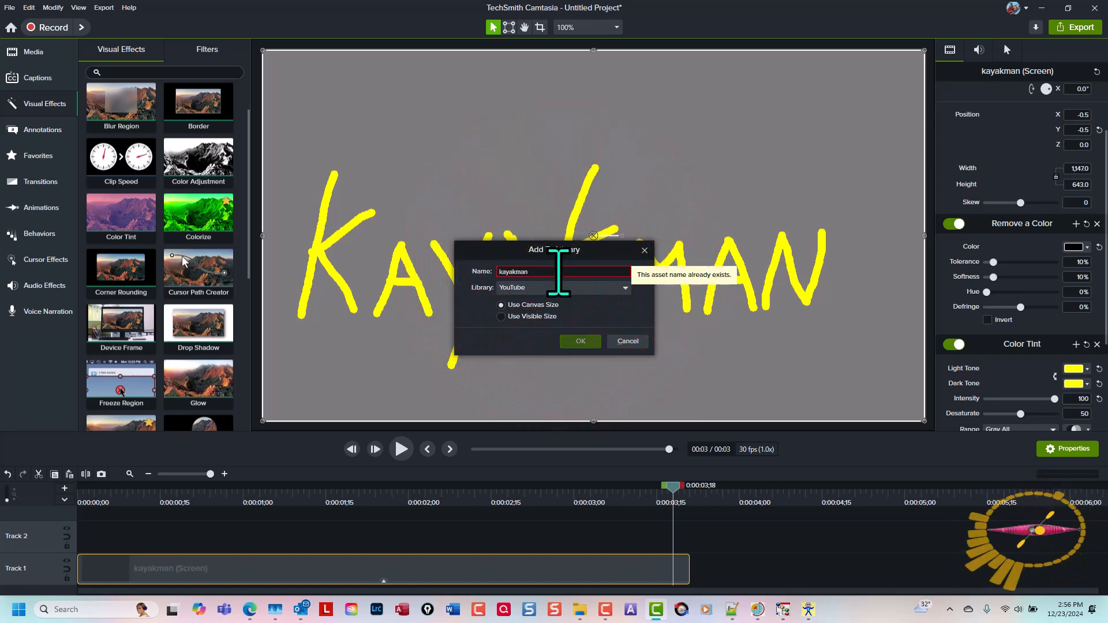
type("yellow")
key("Return")
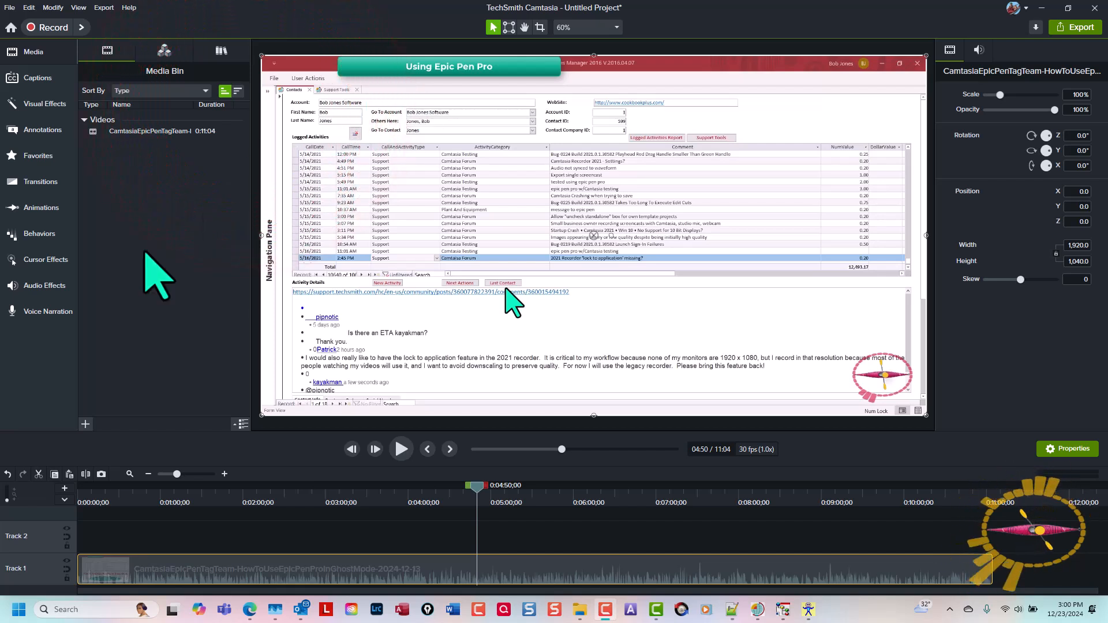
Step: Insert the kayakman yellow library asset on Track 2 at 0:04:50;00 and scrub through it to 0:04:53;03
left_click(155, 331)
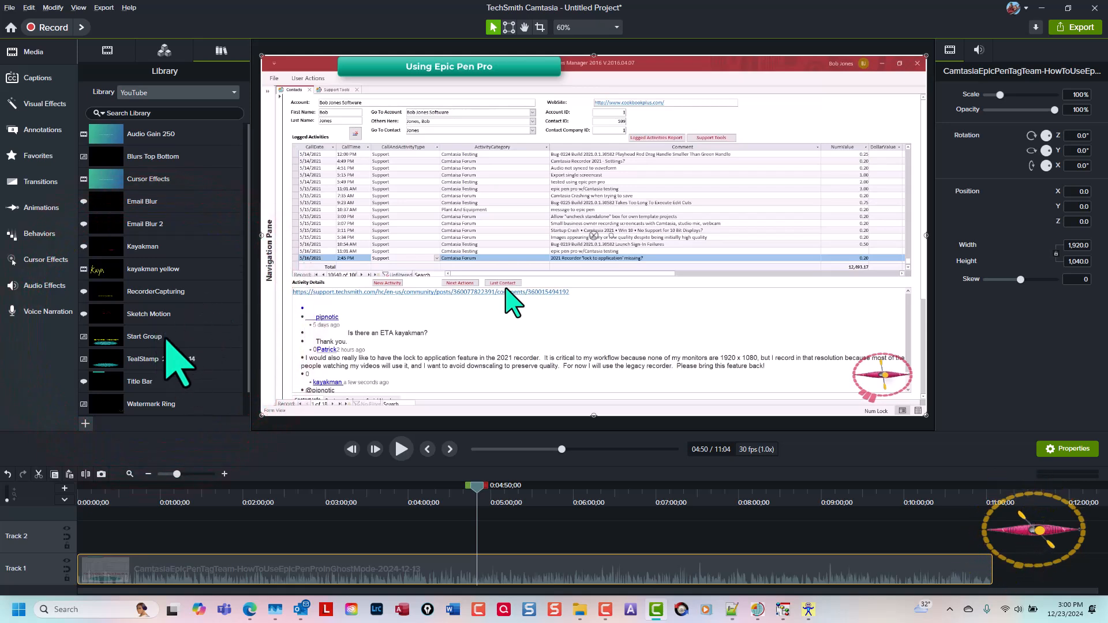
right_click(147, 270)
left_click(165, 278)
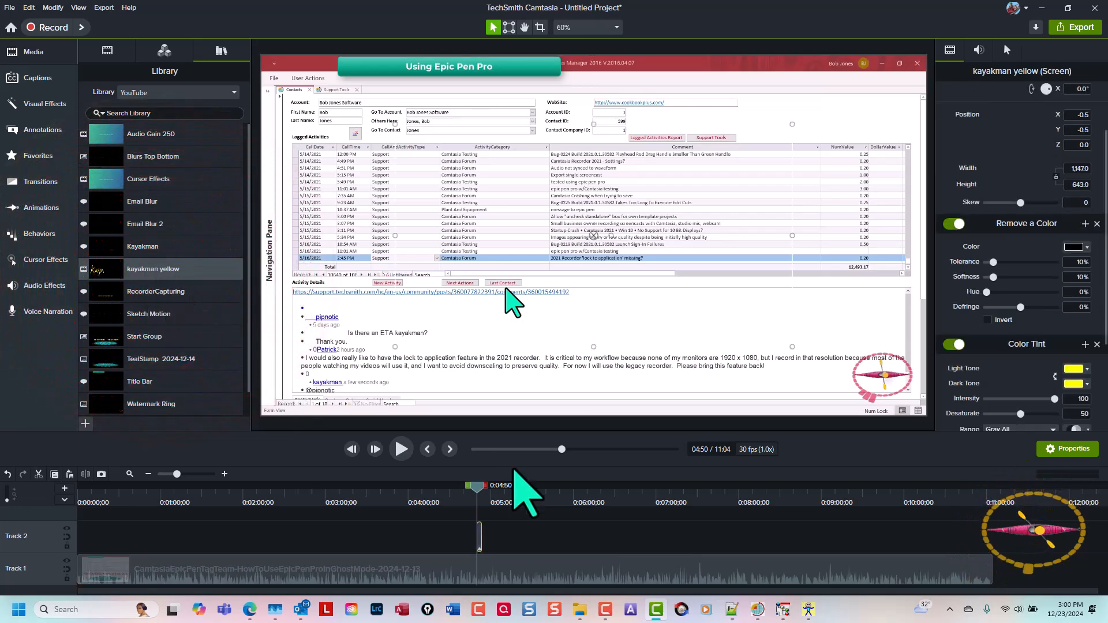
scroll(522, 547, "up", 2)
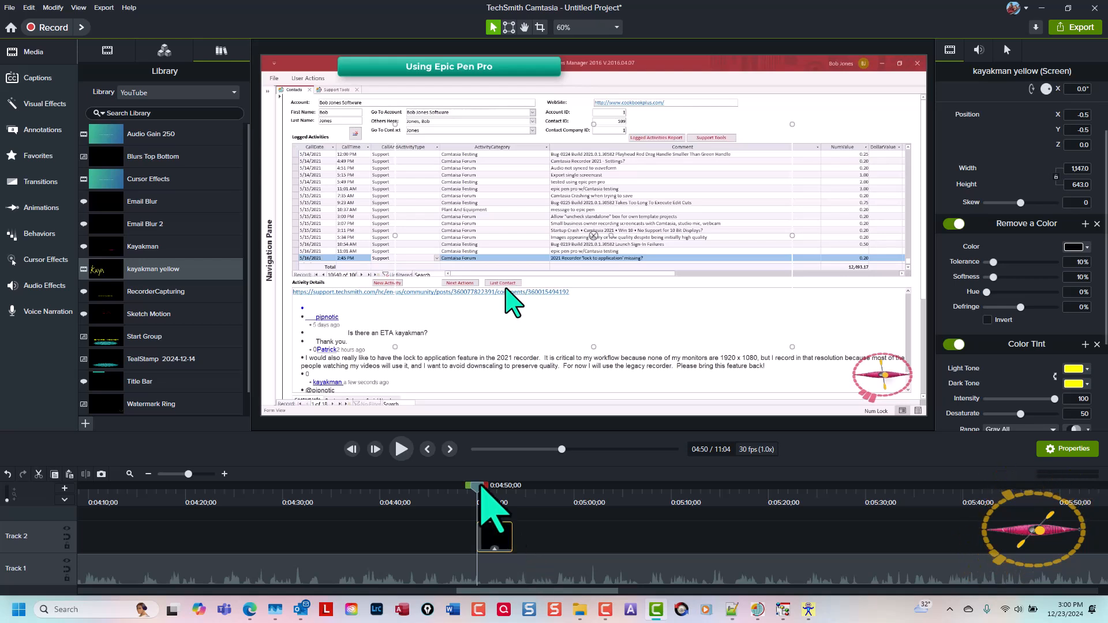
left_click_drag(478, 485, 508, 494)
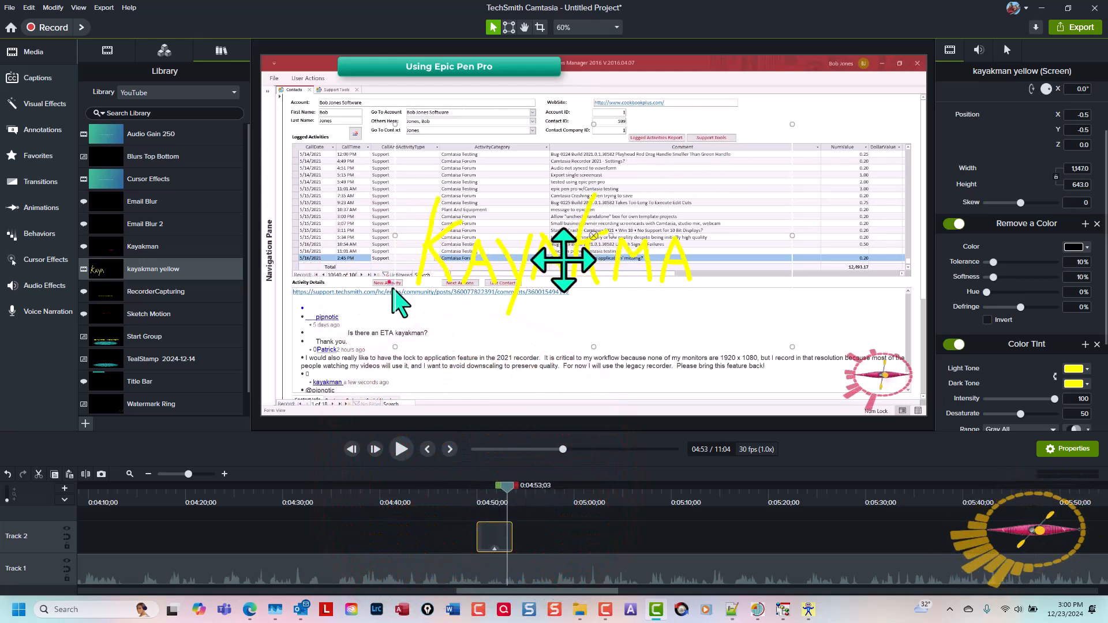
Step: Move the kayakman yellow clip to about X 216, Y -180 on the canvas and scale it down to about 28%
left_click_drag(527, 255, 619, 315)
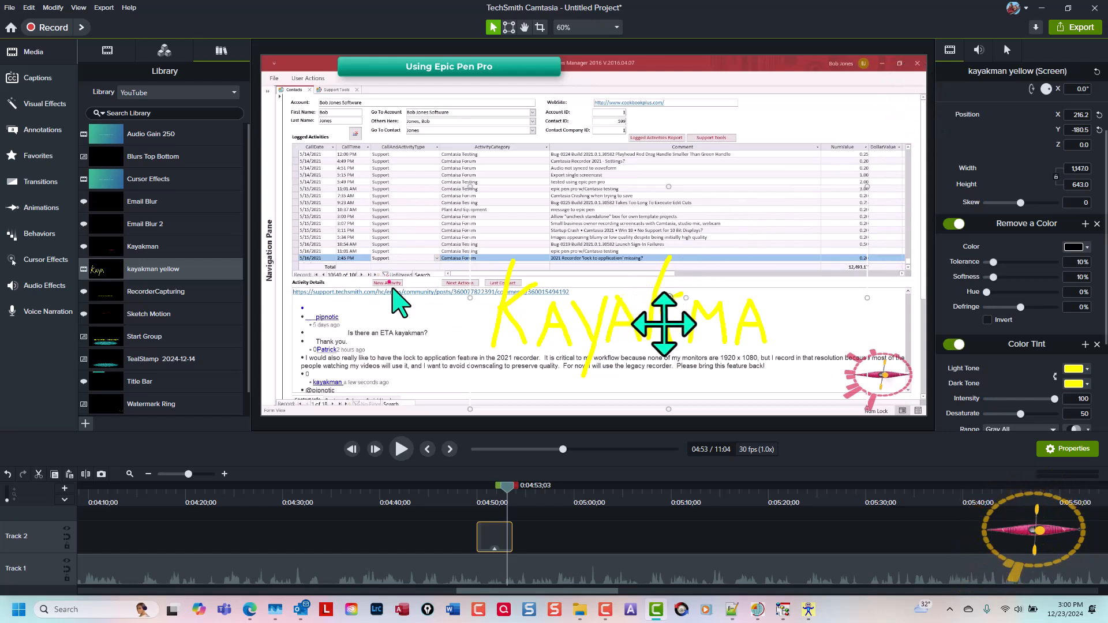
scroll(1099, 196, "up", 3)
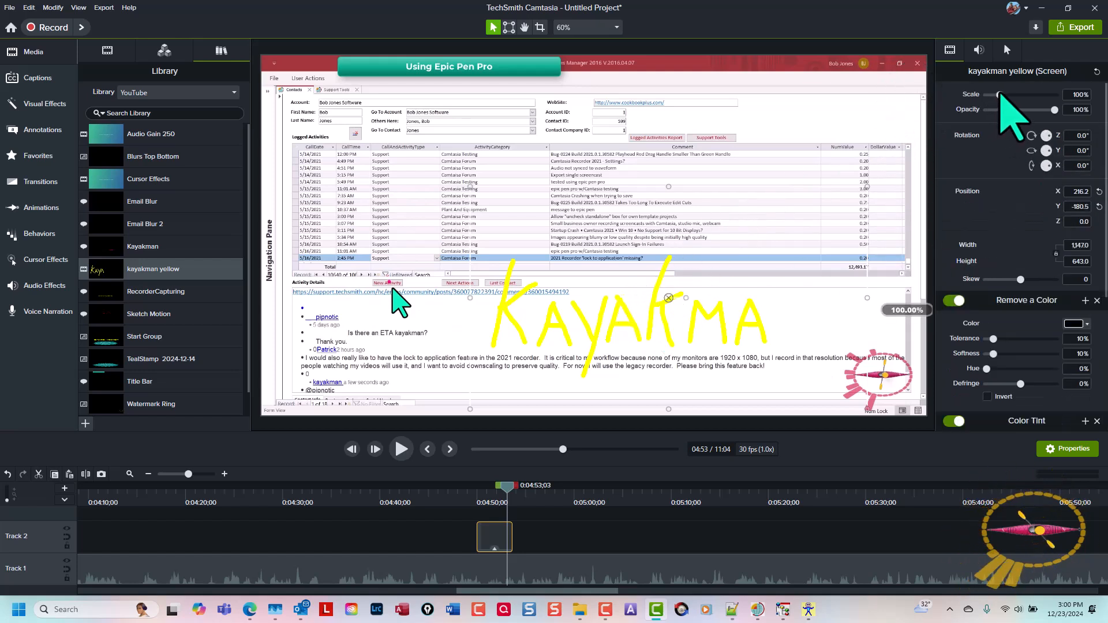
left_click_drag(999, 95, 991, 95)
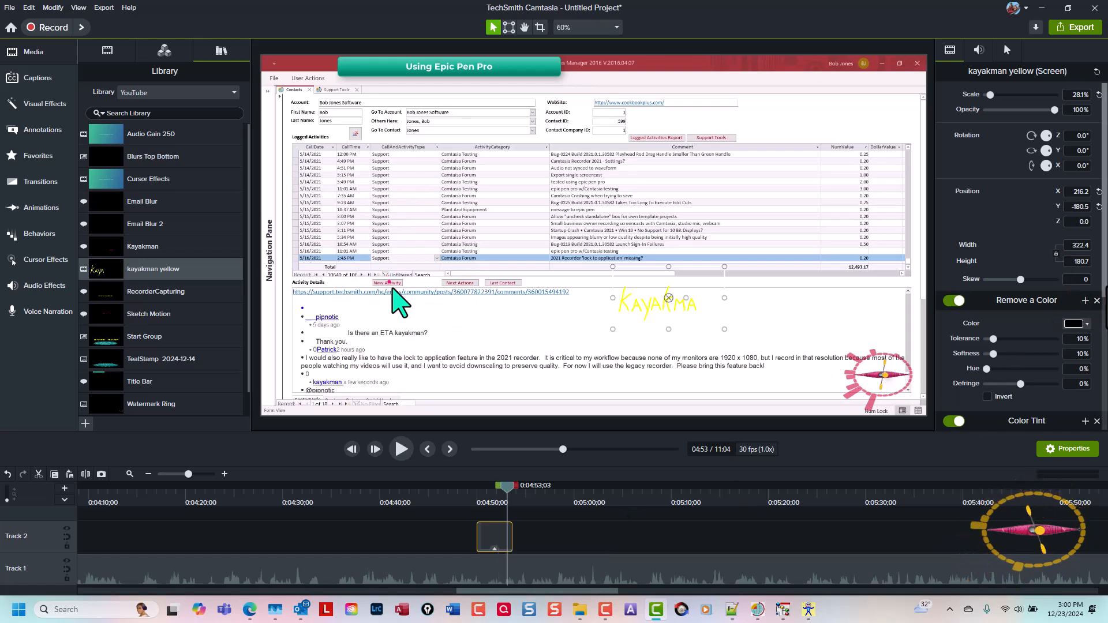
Step: Change both the light and dark tones of the kayakman yellow clip's Color Tint to teal
scroll(1022, 237, "down", 3)
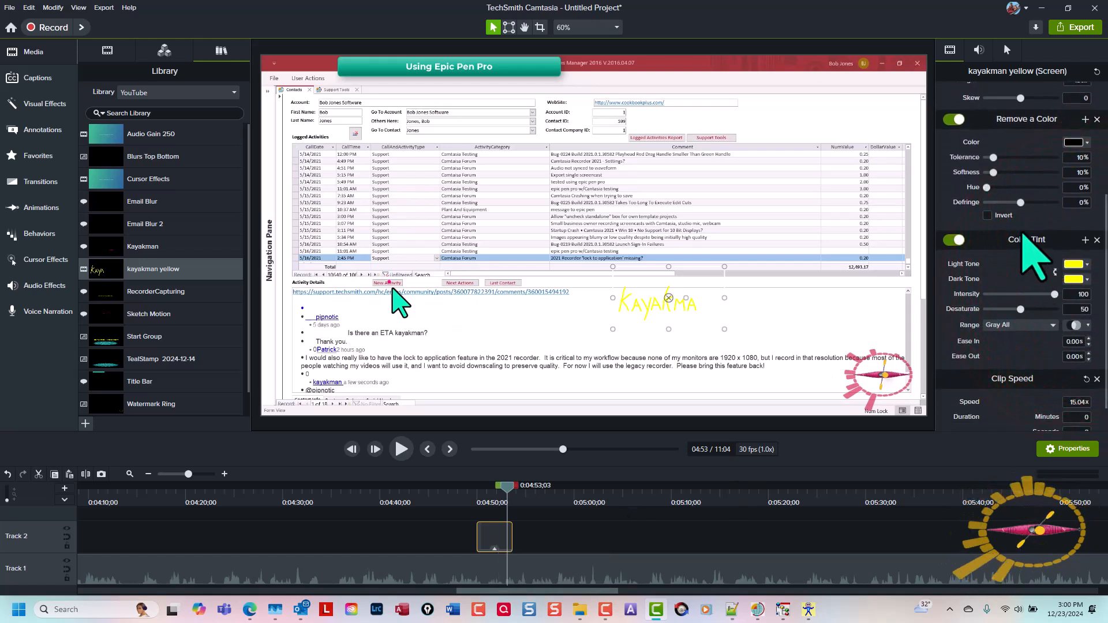
left_click(1074, 264)
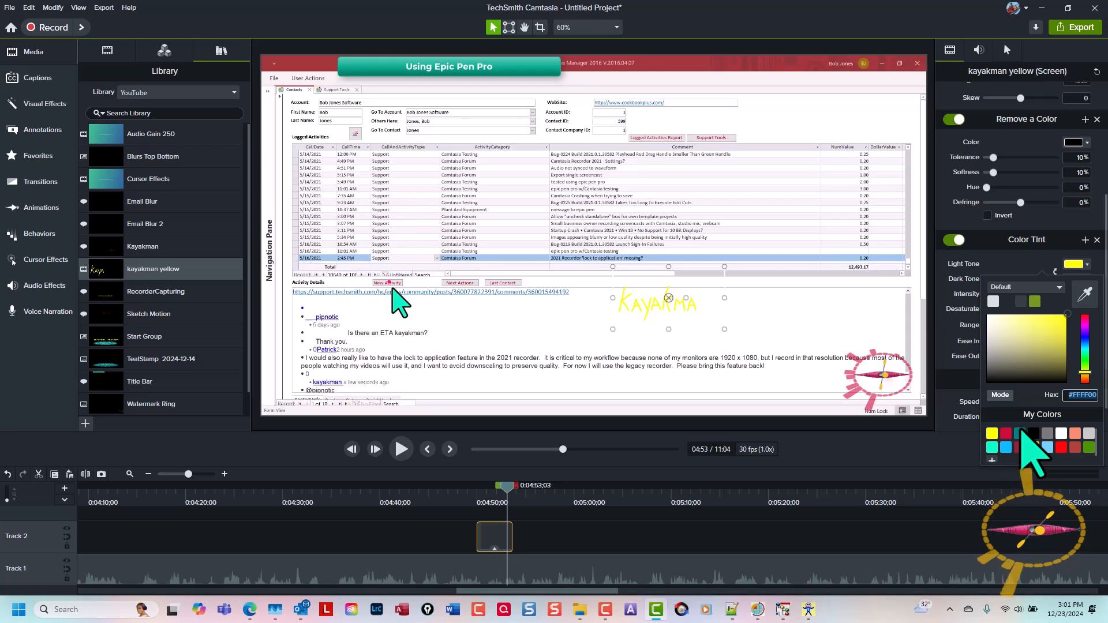
left_click(1020, 439)
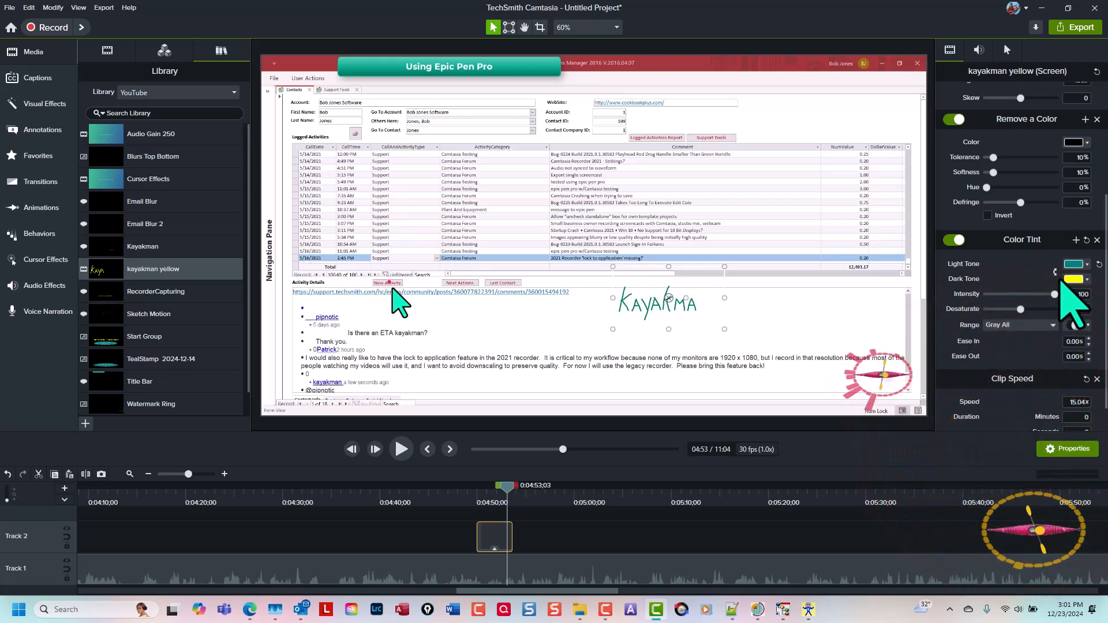
left_click(1066, 279)
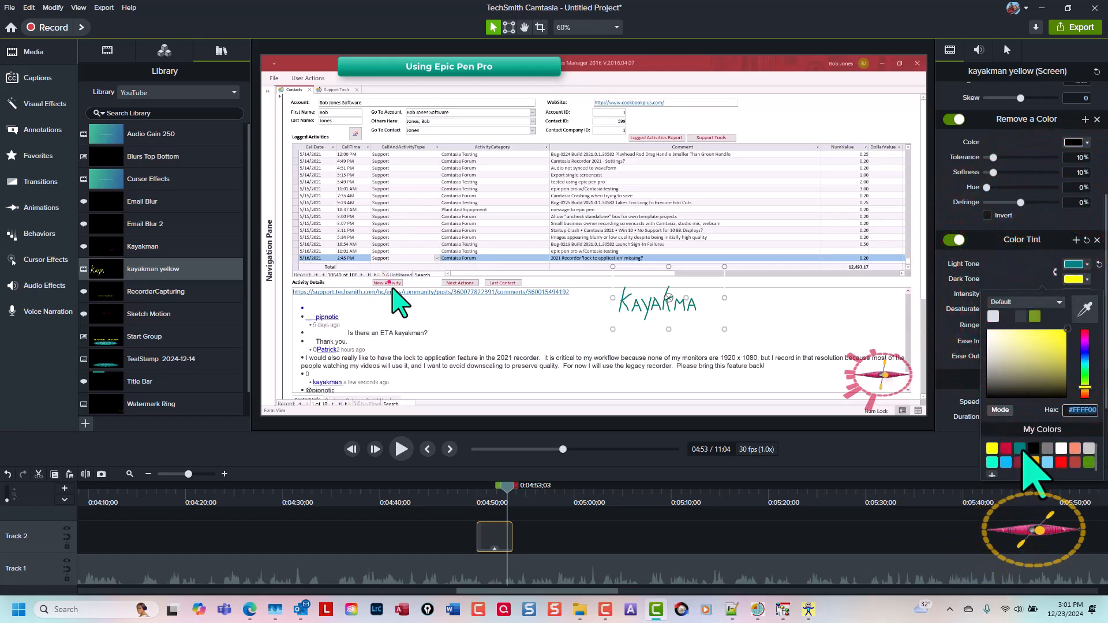
left_click(1020, 446)
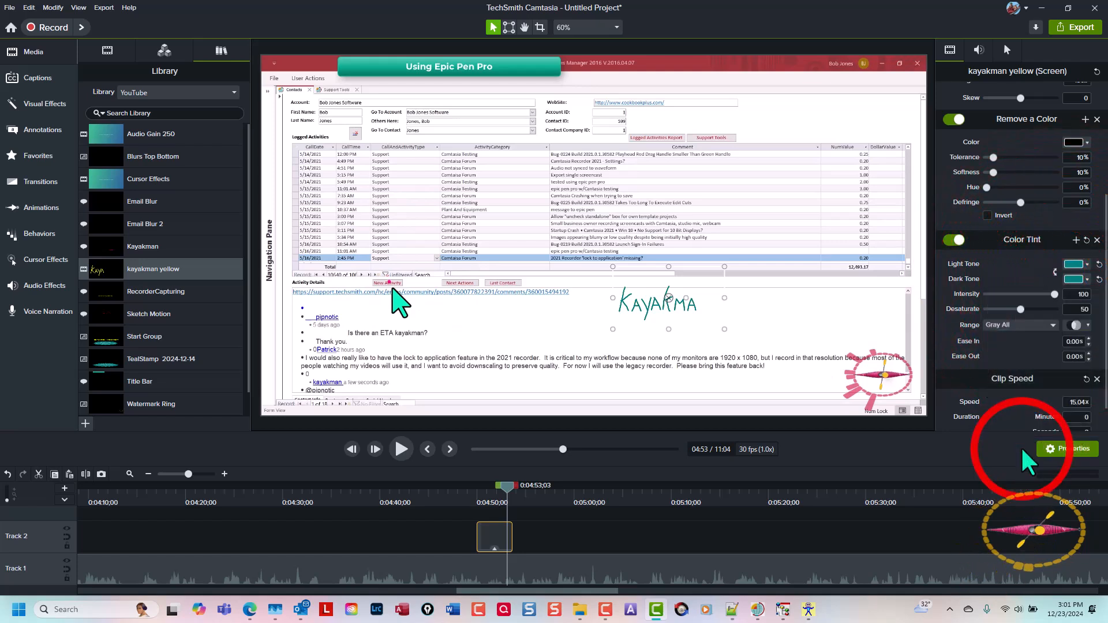
Step: Squash the lettering vertically from its upper edge at 0:04:51;18, and scrub through the writing to 0:04:53;03
left_click(500, 485)
mouse_move(500, 485)
left_mouse_down()
mouse_move(440, 488)
mouse_move(544, 494)
mouse_move(493, 498)
mouse_move(501, 535)
left_mouse_up()
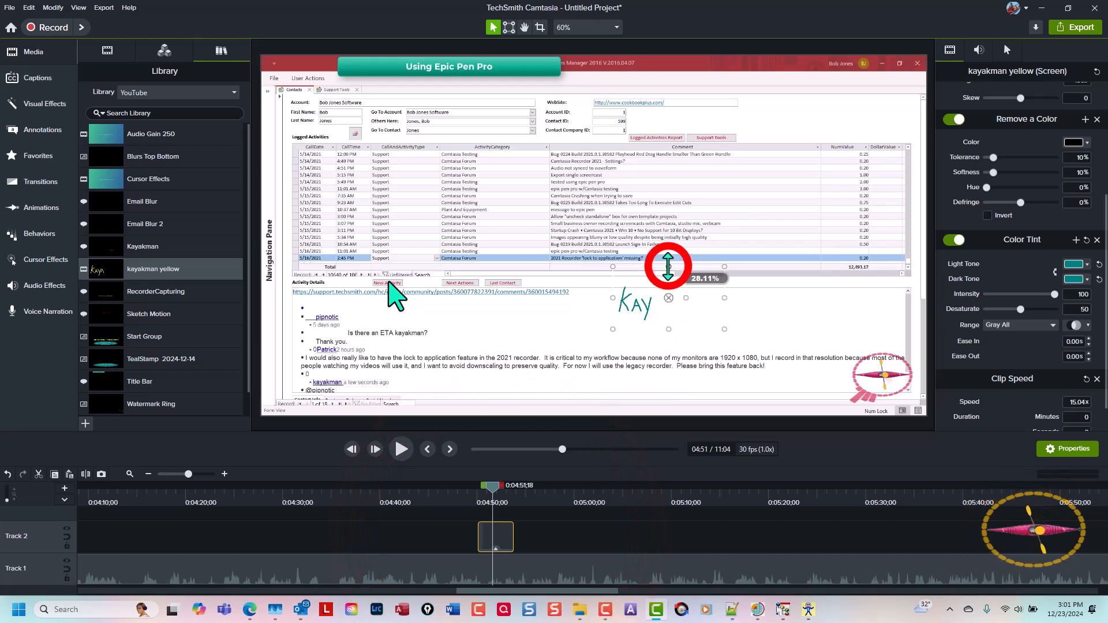
left_click_drag(668, 266, 666, 292)
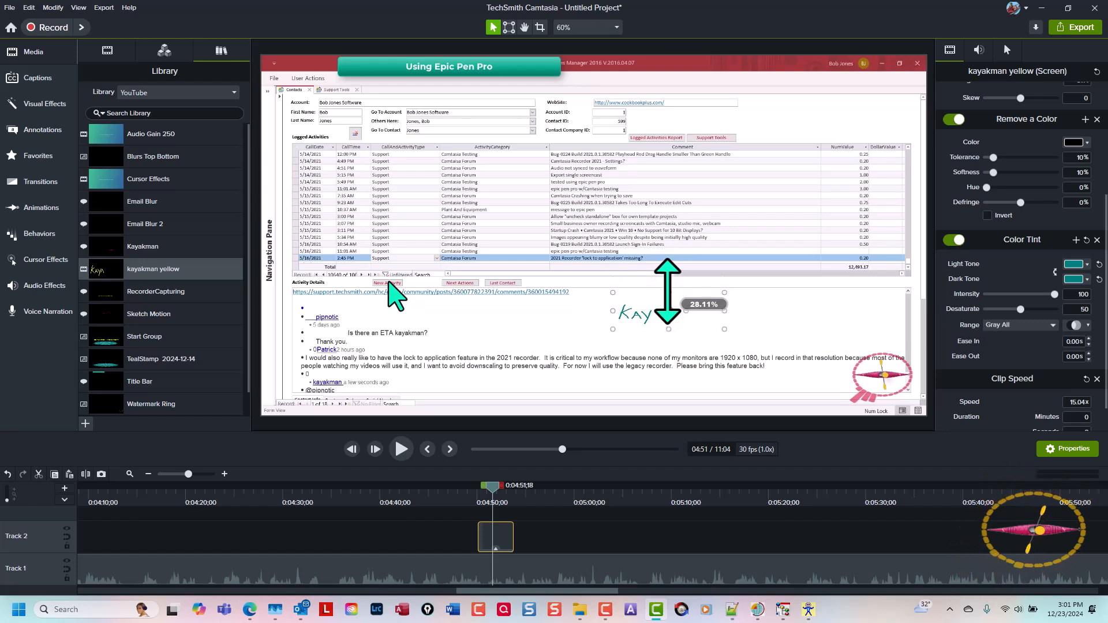
left_click(495, 488)
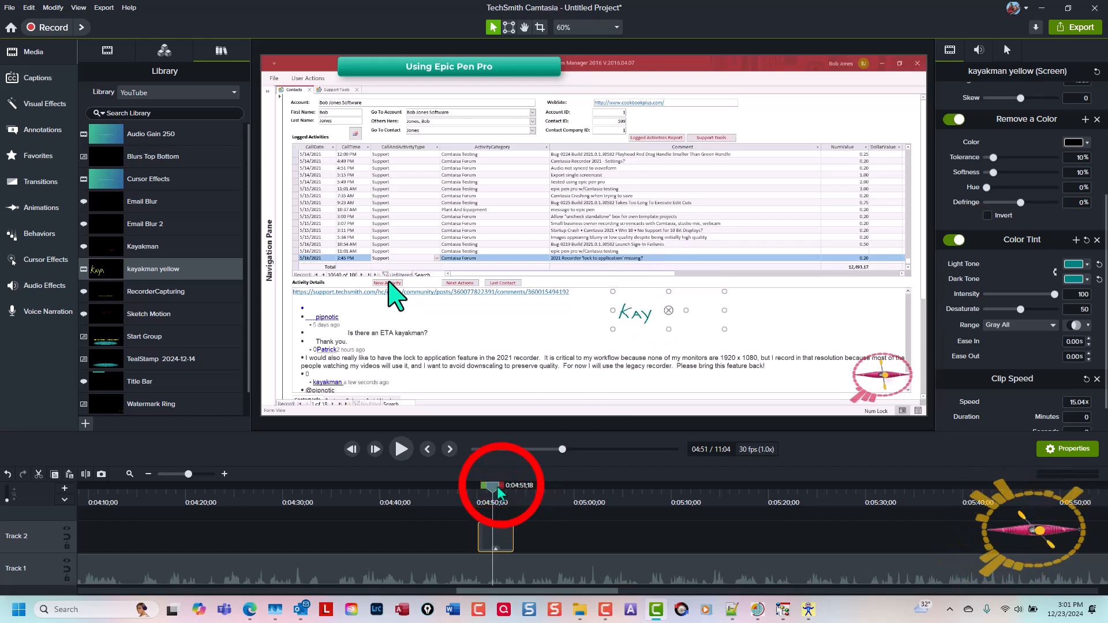
mouse_move(497, 487)
left_mouse_down()
mouse_move(512, 489)
mouse_move(480, 489)
mouse_move(518, 489)
left_mouse_up()
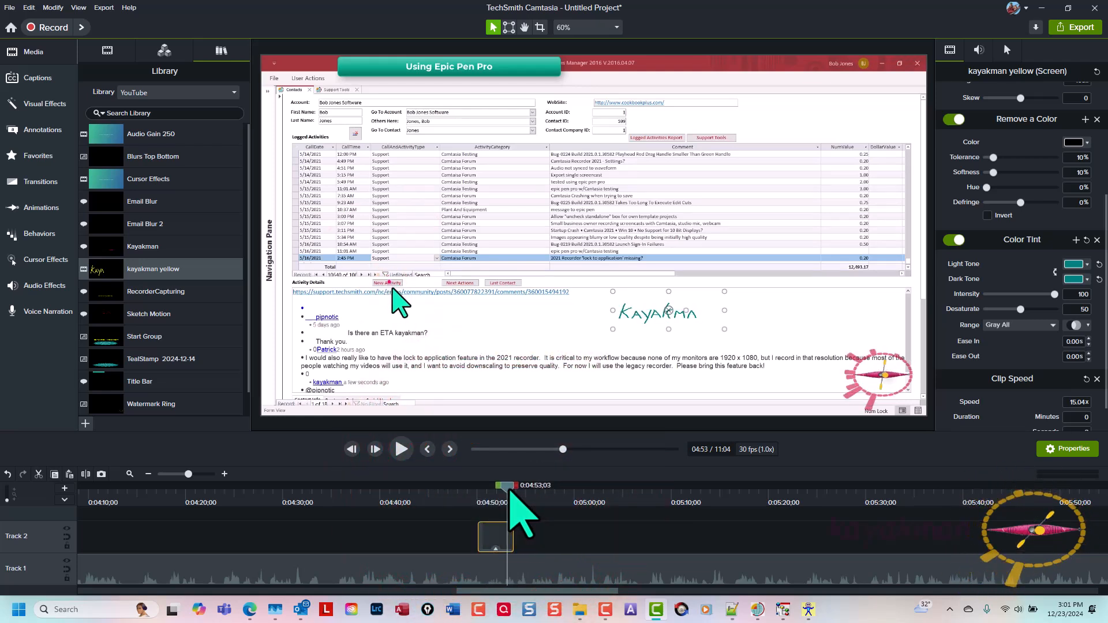